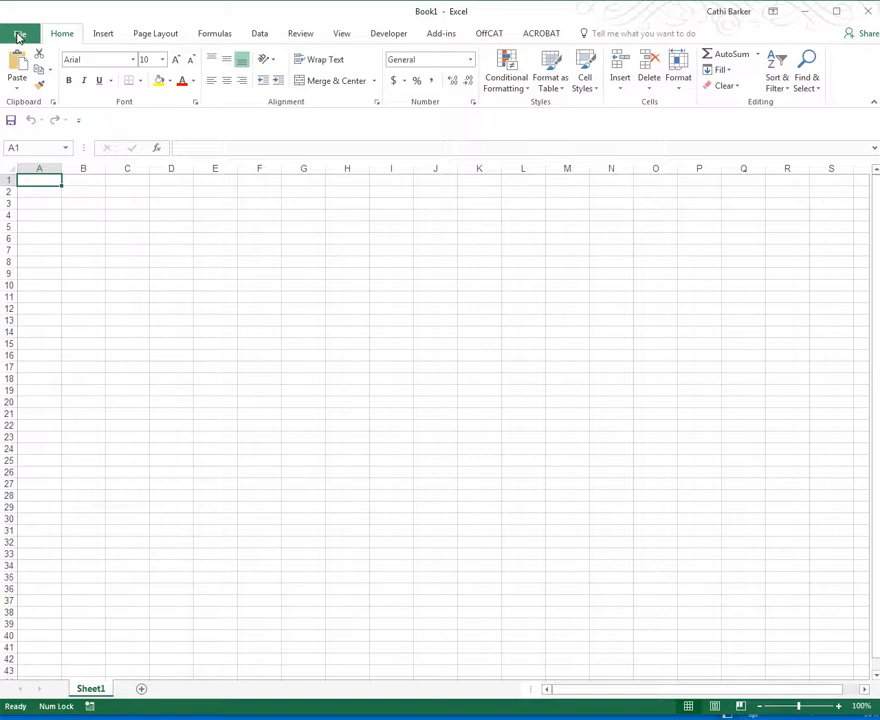
Turn off showing the Start screen when the application starts in the general options, and close the program.
left_click(19, 37)
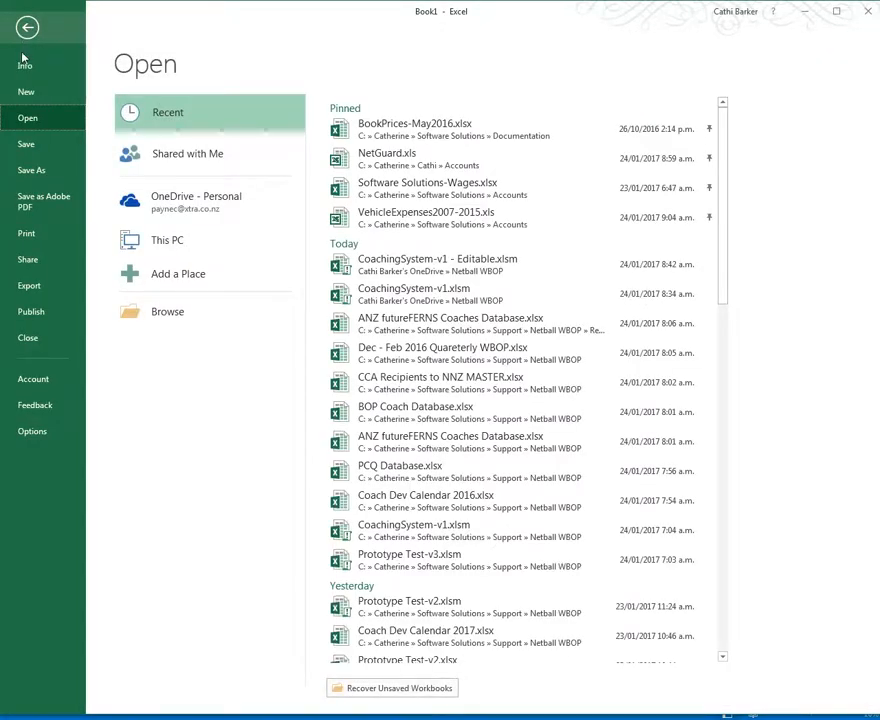
left_click(37, 441)
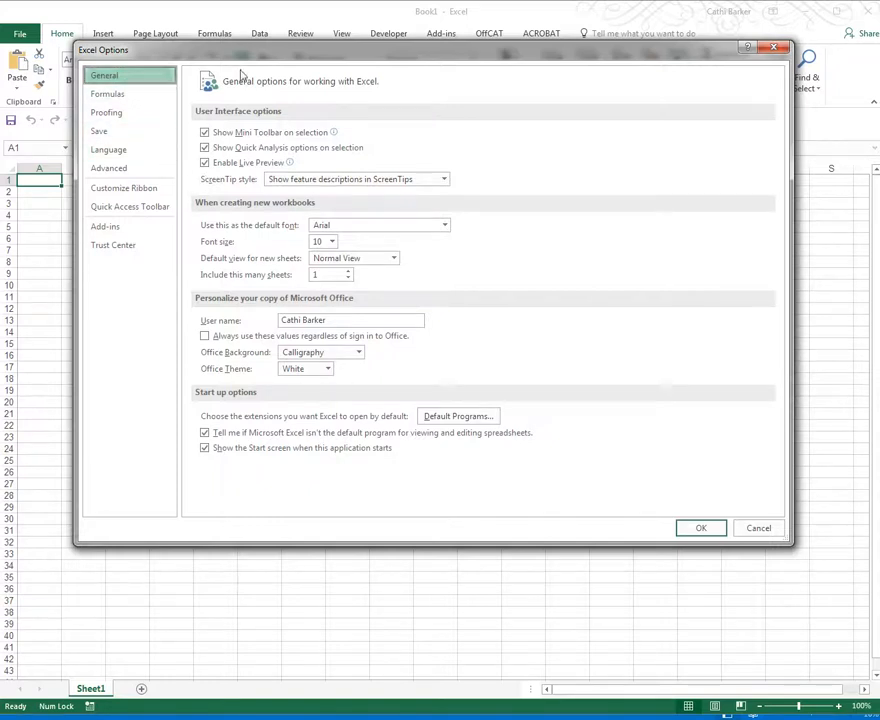
left_click(205, 449)
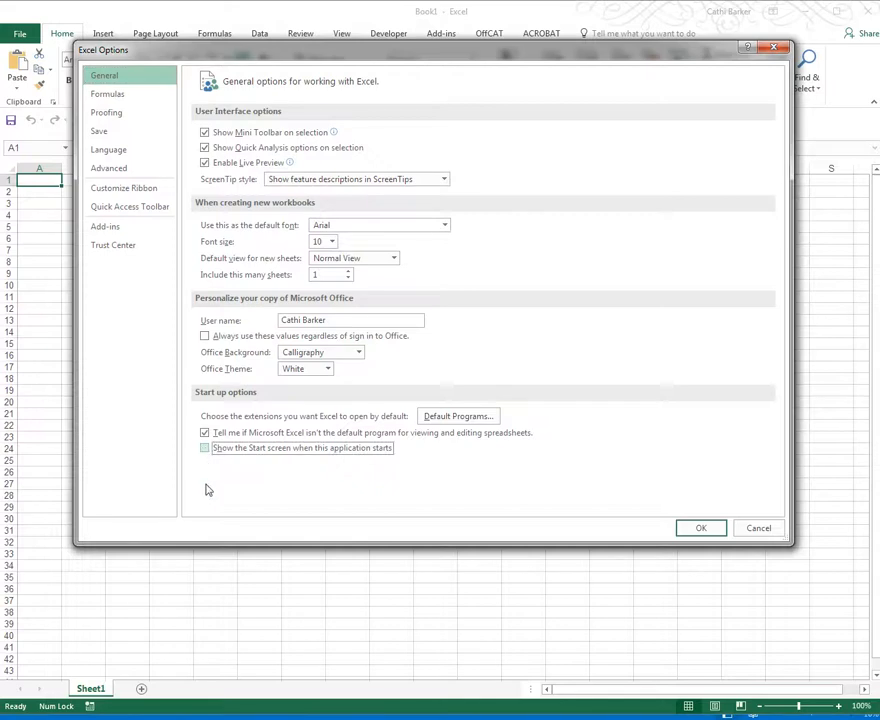
left_click(700, 528)
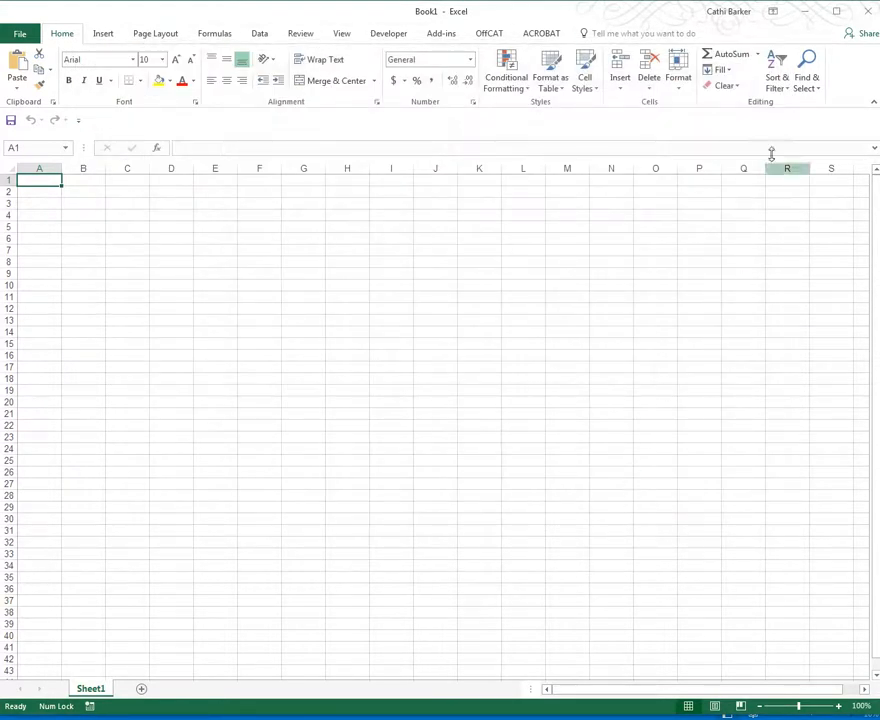
left_click(870, 13)
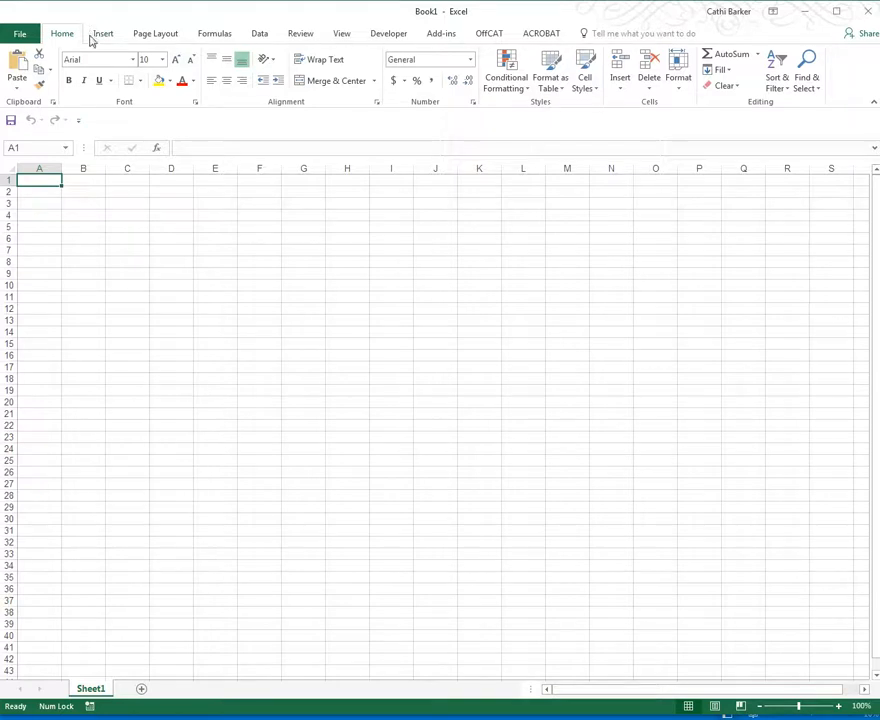
Move the Quick Access Toolbar above the ribbon and back below it twice, dismissing the color scheme message.
left_click(80, 122)
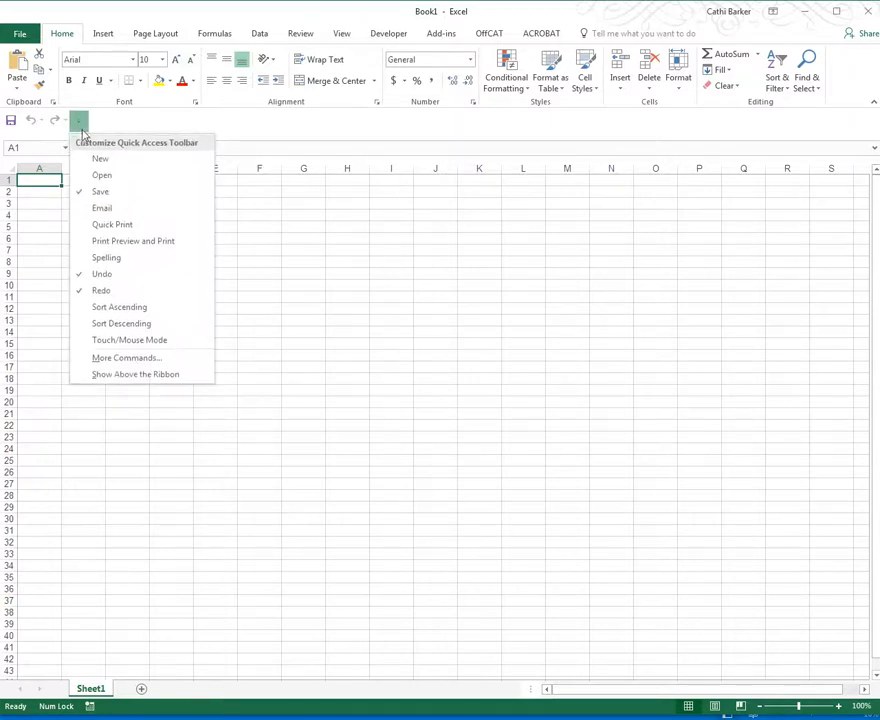
left_click(135, 375)
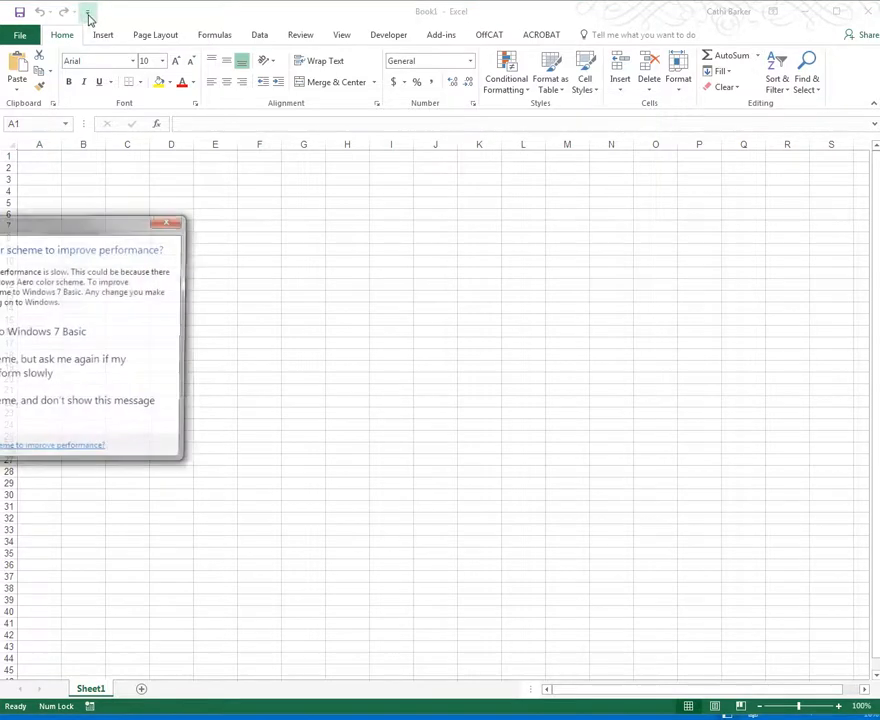
left_click(172, 222)
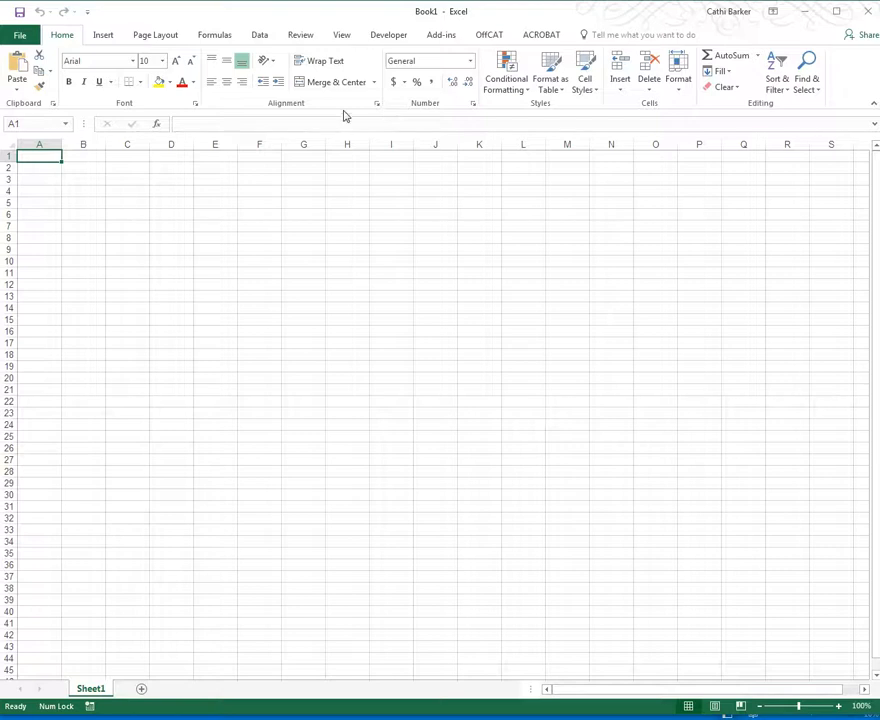
left_click(88, 13)
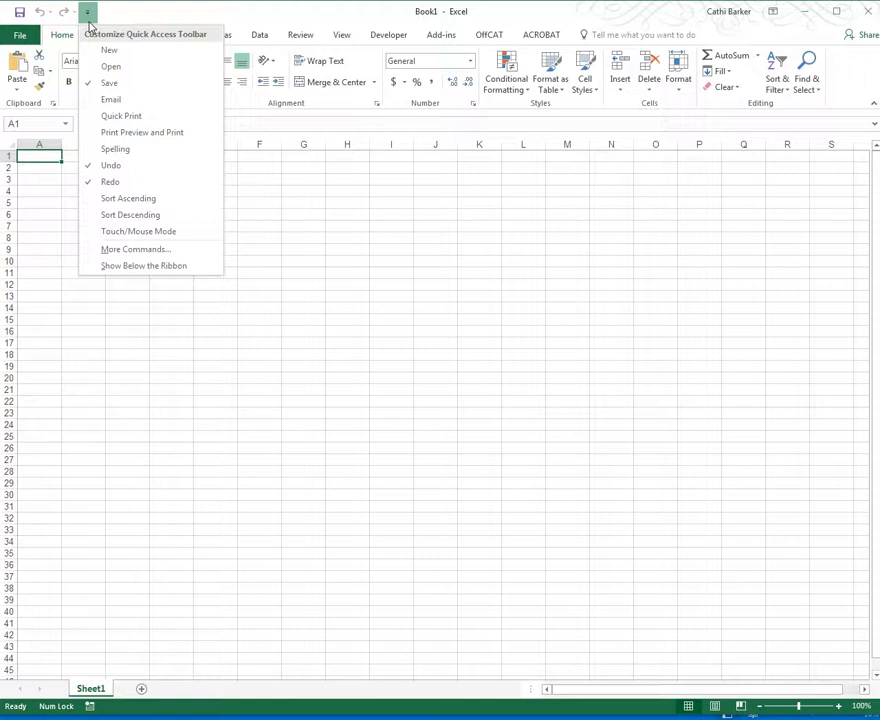
left_click(151, 272)
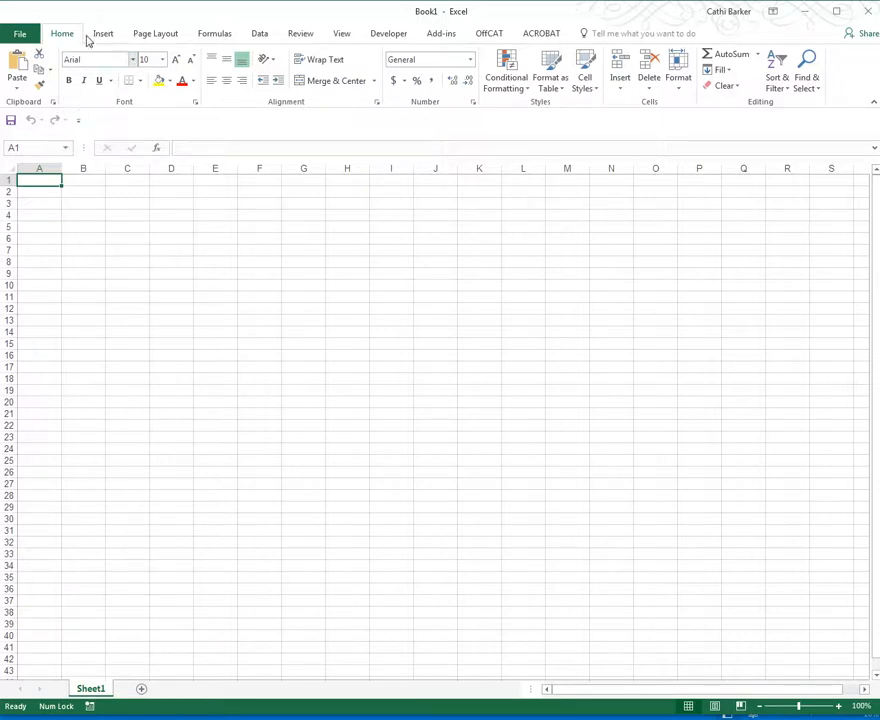
left_click(79, 122)
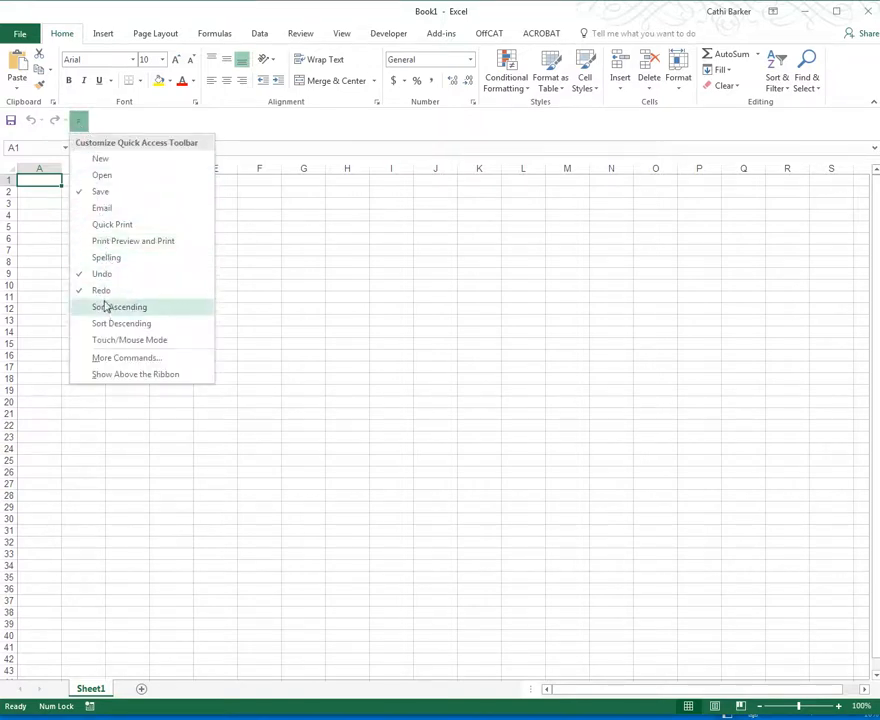
left_click(110, 374)
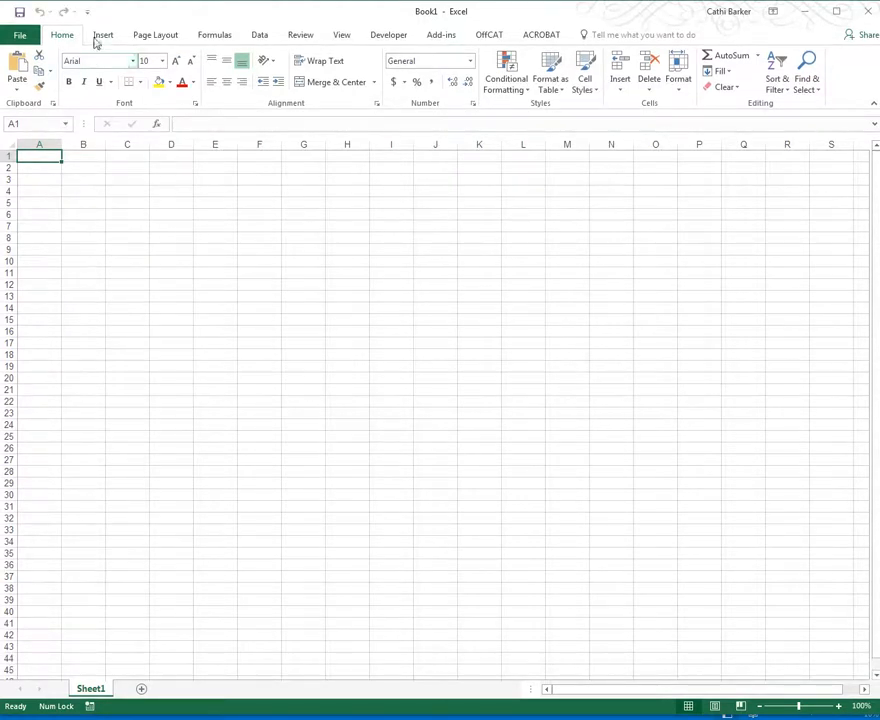
left_click(87, 12)
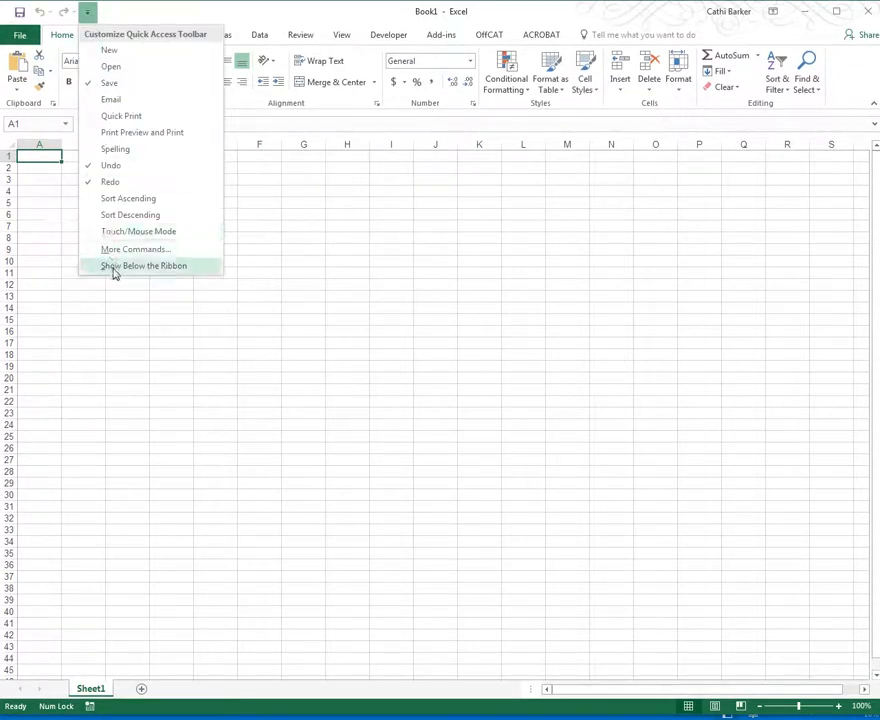
left_click(114, 266)
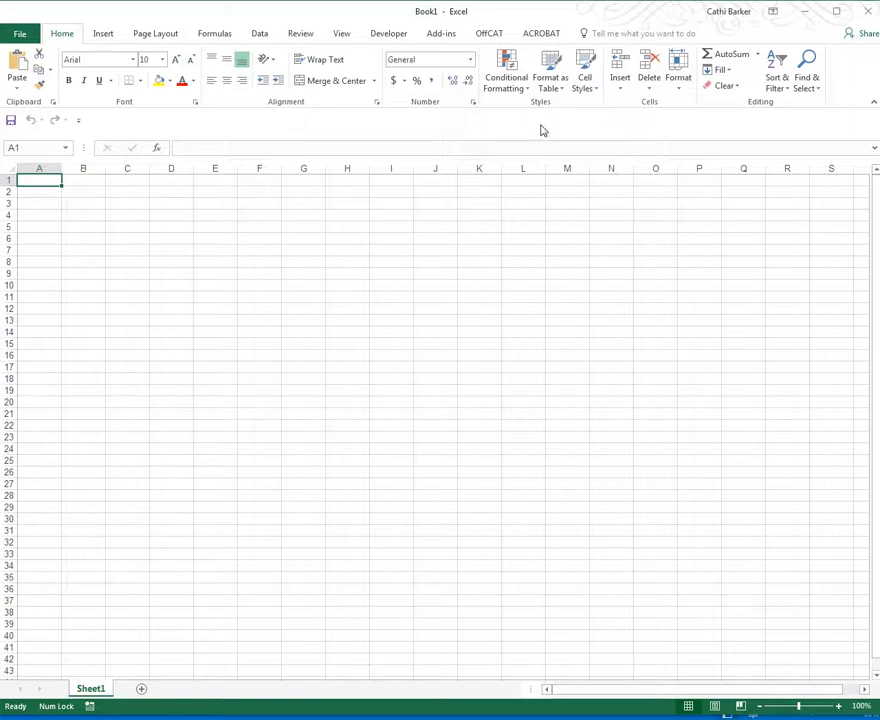
Add the New, Open and Email commands to the Quick Access Toolbar.
left_click(79, 121)
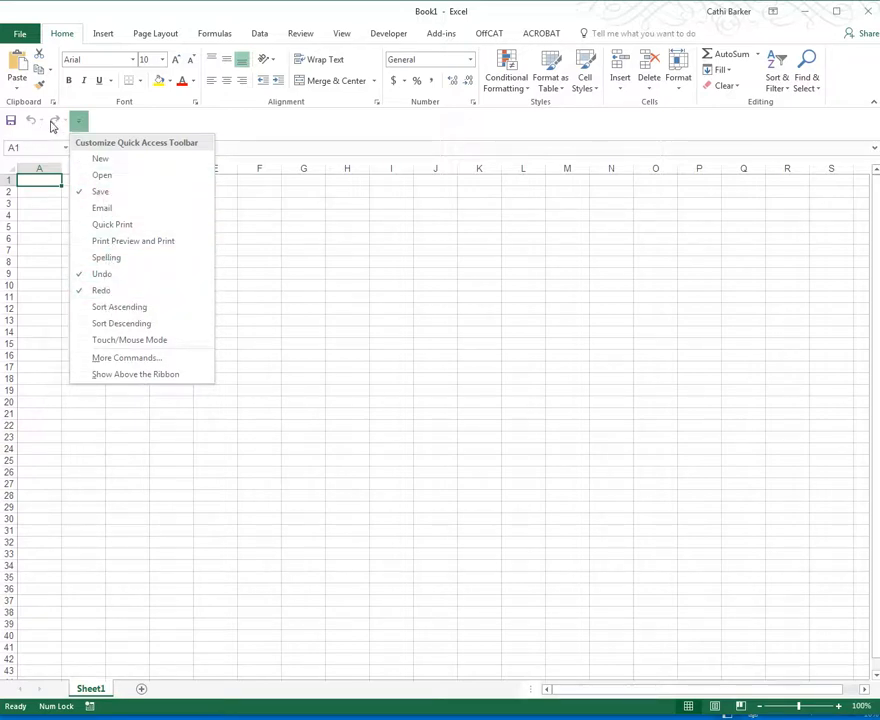
left_click(102, 160)
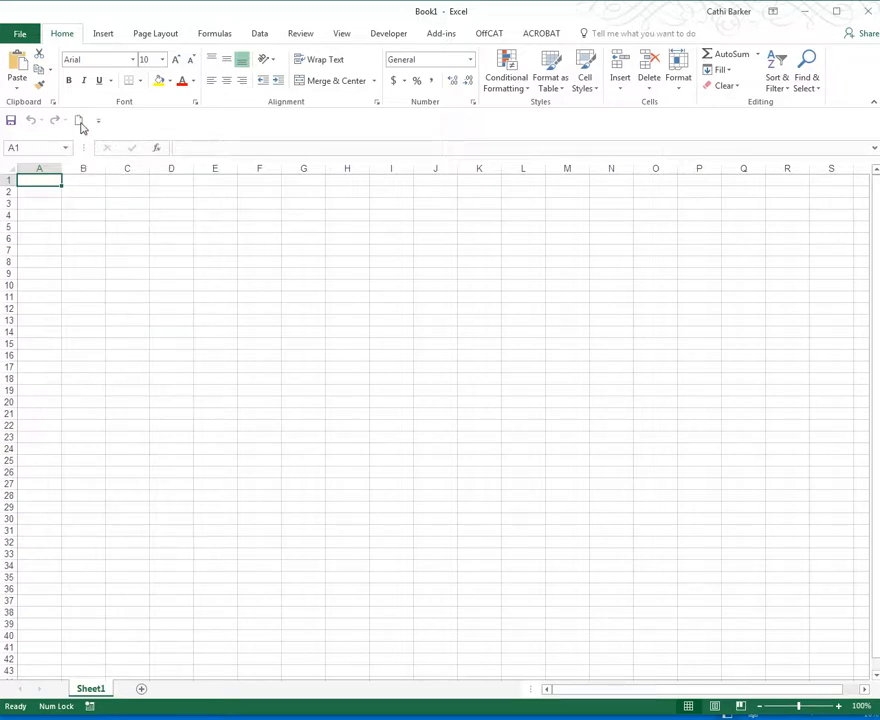
left_click(82, 191)
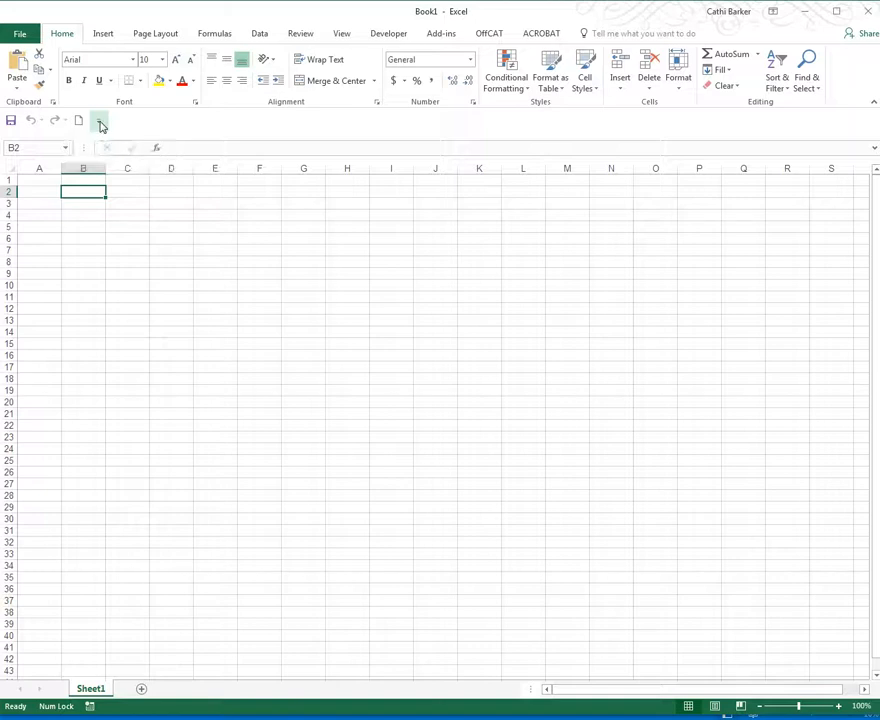
left_click(100, 122)
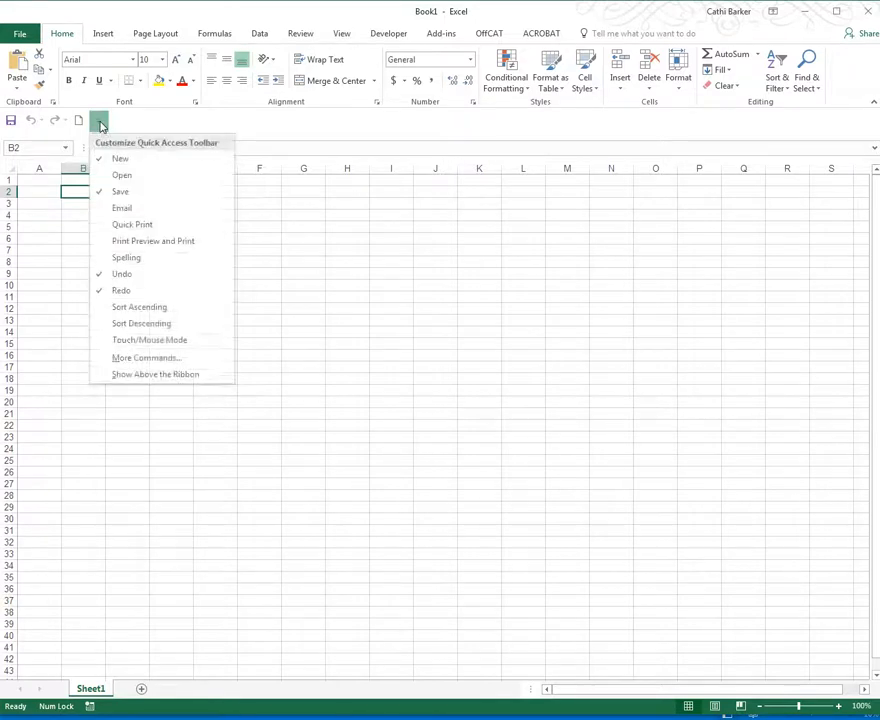
left_click(122, 176)
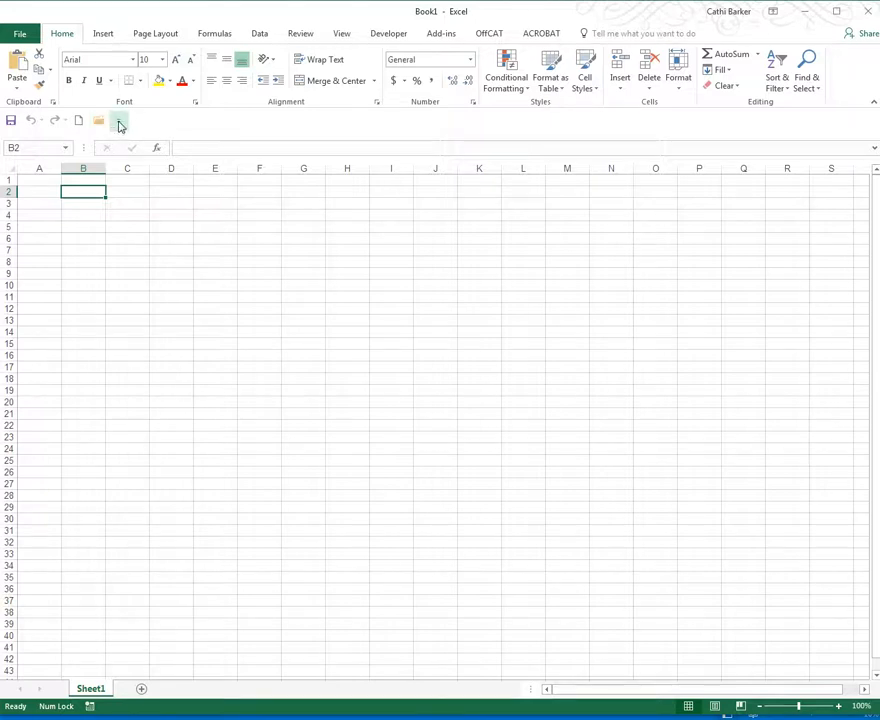
left_click(119, 124)
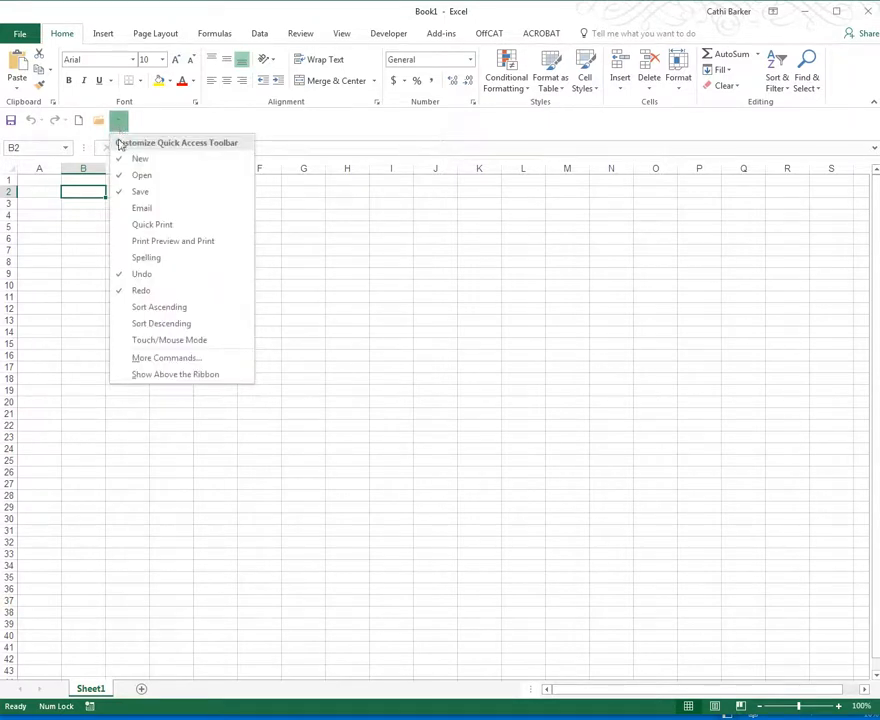
left_click(143, 213)
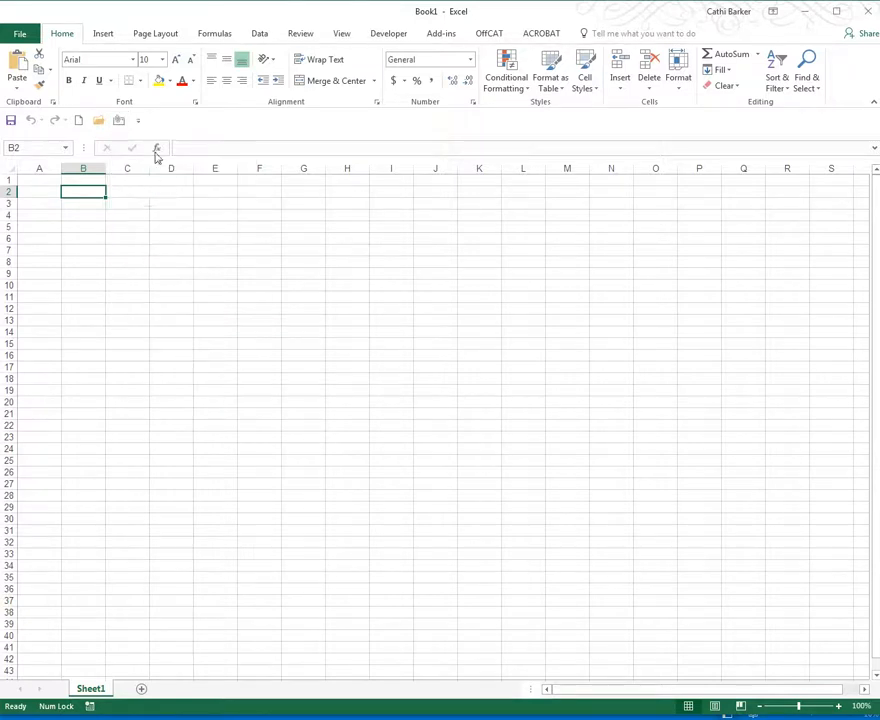
Add the Quick Print, Print Preview and Print, and Spelling commands to the Quick Access Toolbar.
left_click(139, 122)
left_click(160, 227)
left_click(159, 122)
left_click(184, 239)
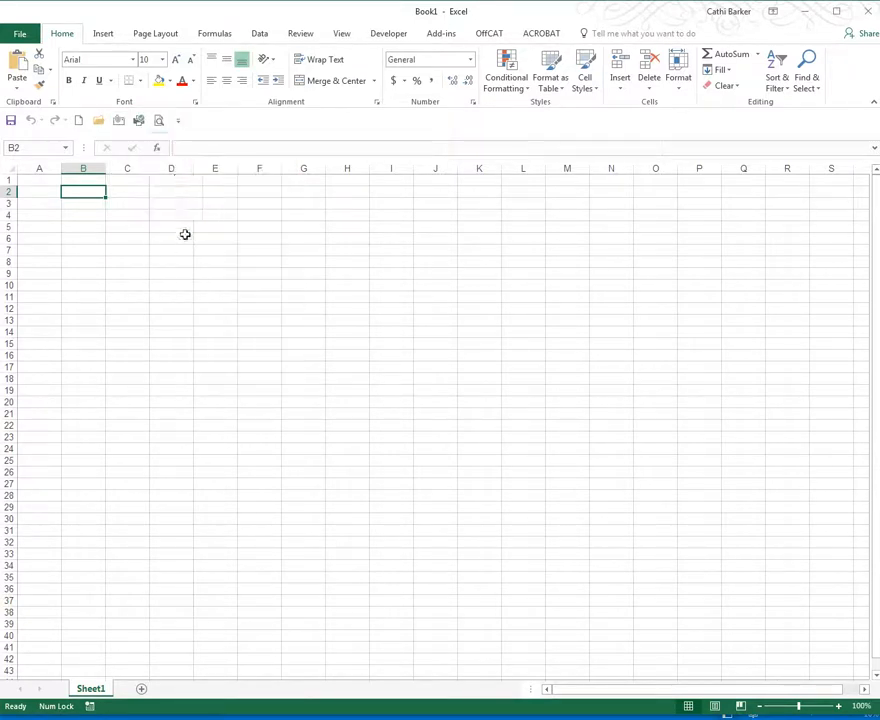
left_click(179, 121)
left_click(194, 258)
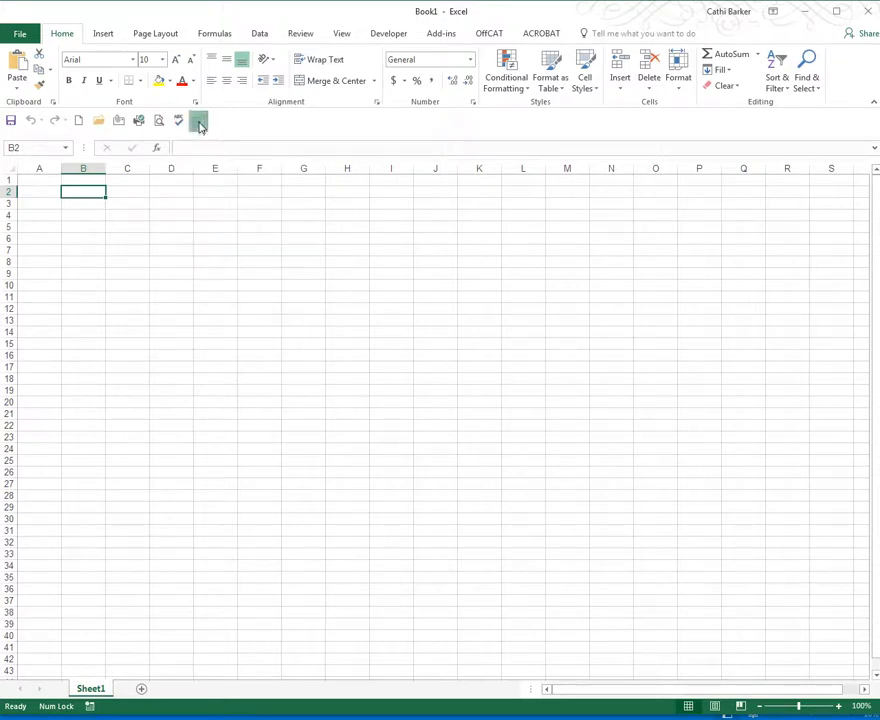
Add the Sort Ascending and Sort Descending commands to the Quick Access Toolbar.
left_click(197, 121)
left_click(222, 308)
left_click(218, 121)
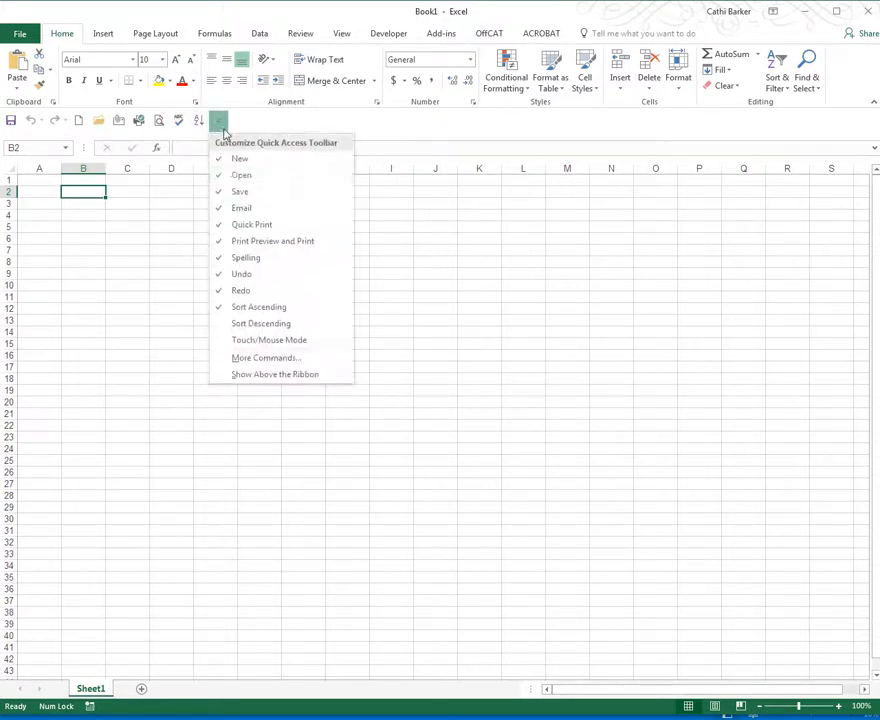
left_click(249, 324)
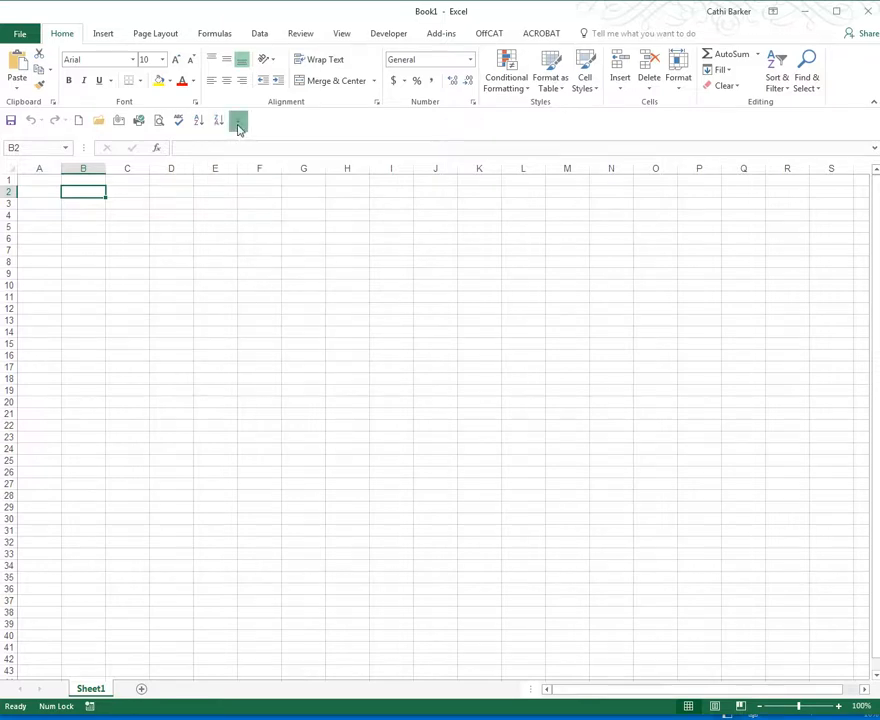
Add Touch/Mouse Mode to the Quick Access Toolbar and switch the command spacing to Touch.
left_click(238, 121)
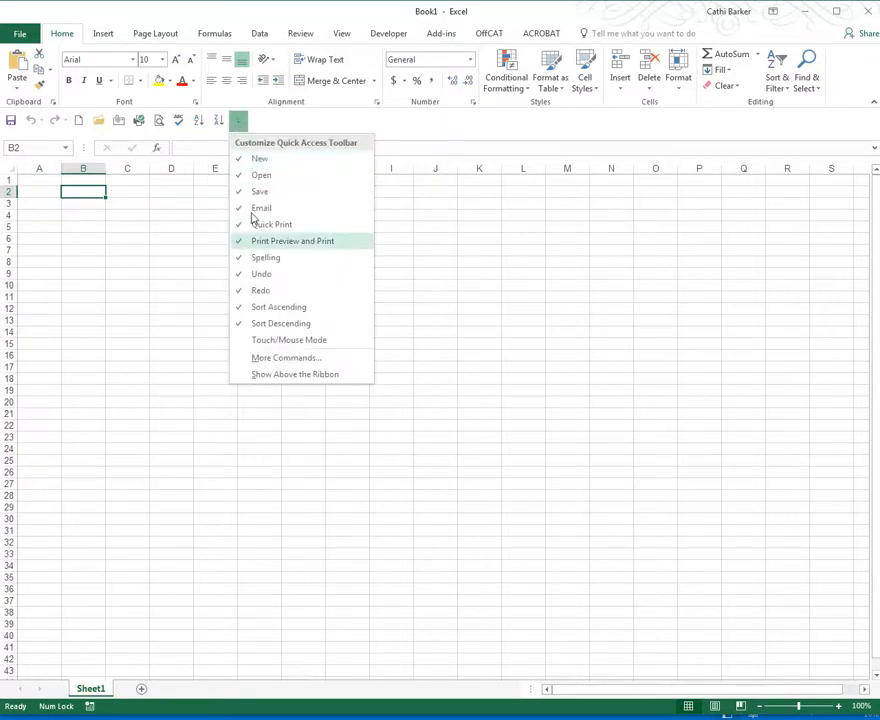
left_click(291, 344)
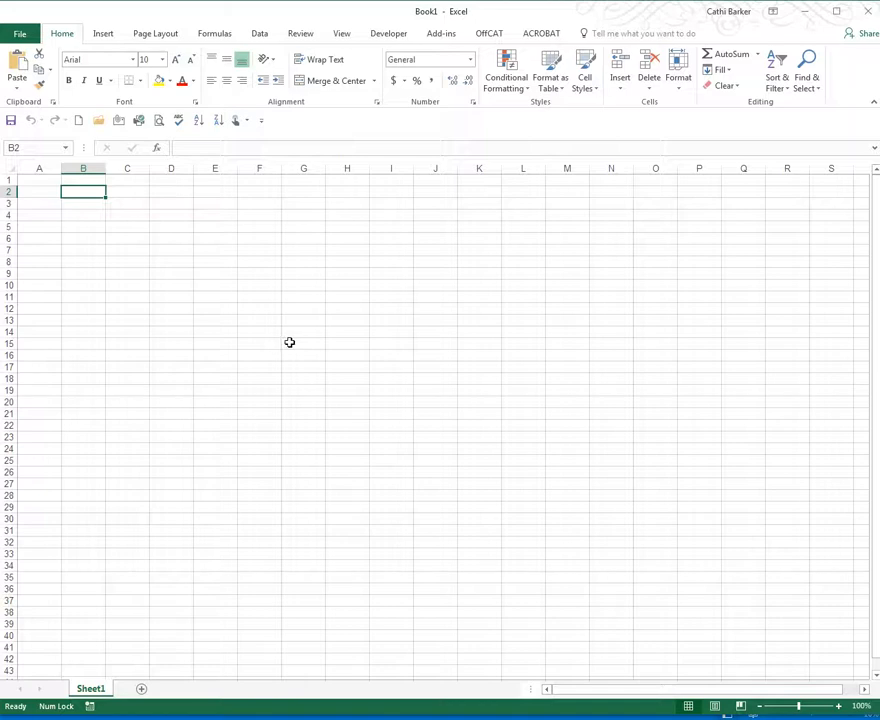
left_click(238, 123)
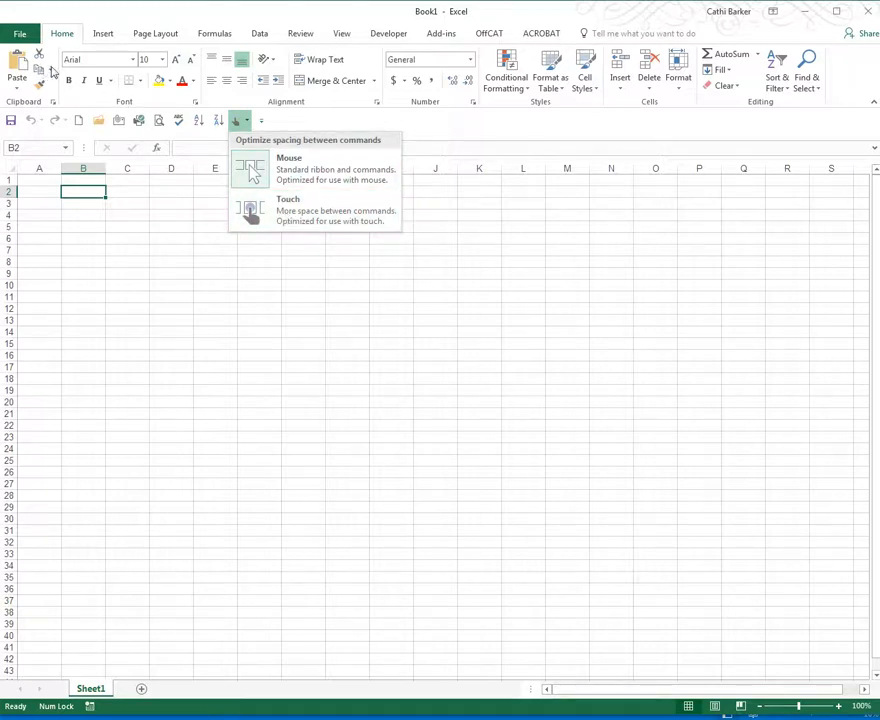
left_click(278, 217)
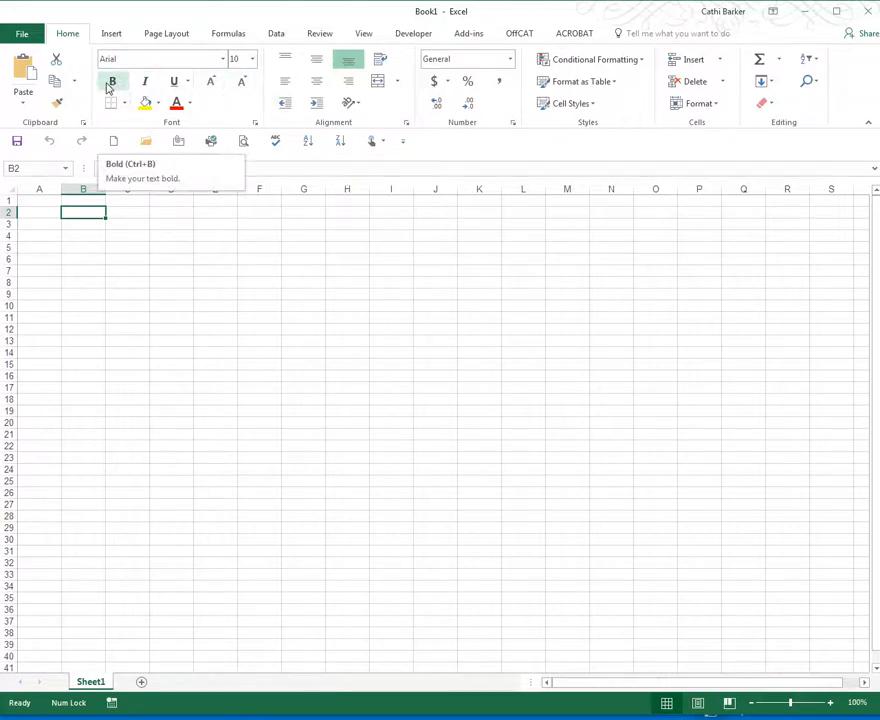
Switch the command spacing to Mouse and remove Touch/Mouse Mode from the Quick Access Toolbar, dismissing the color scheme message.
left_click(378, 143)
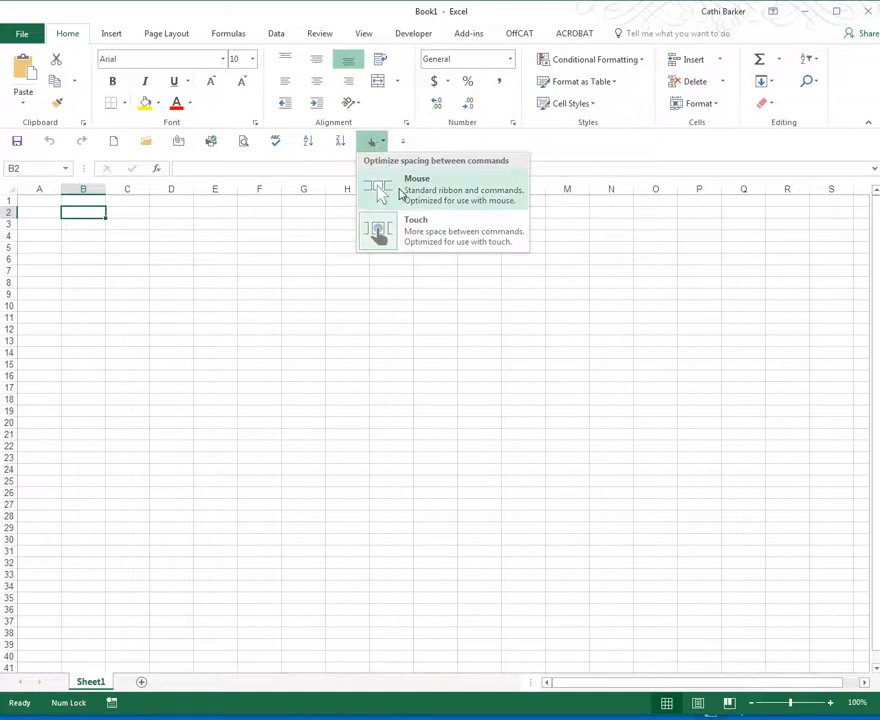
left_click(404, 195)
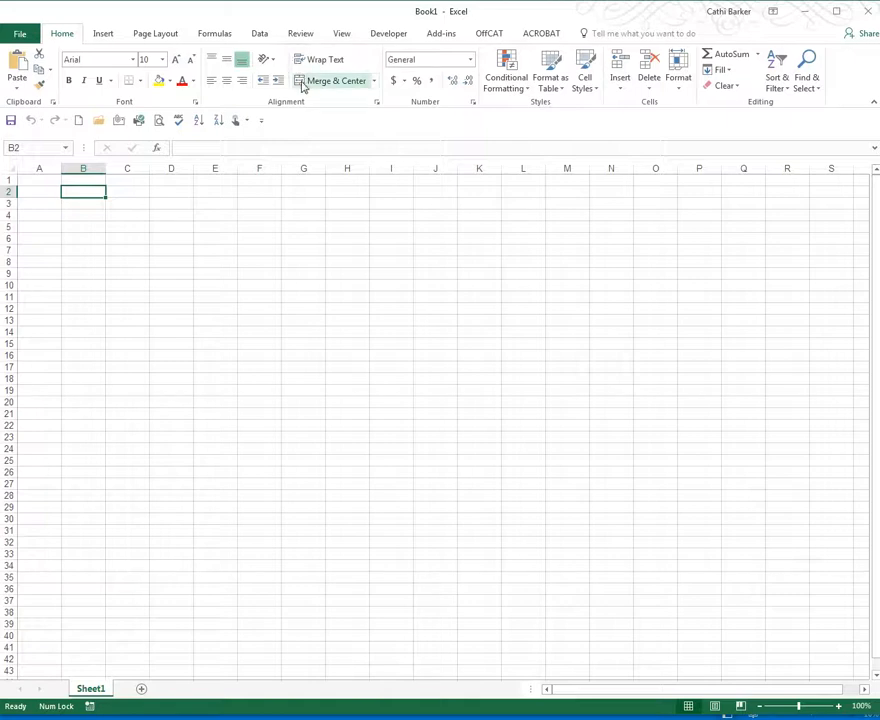
left_click(263, 122)
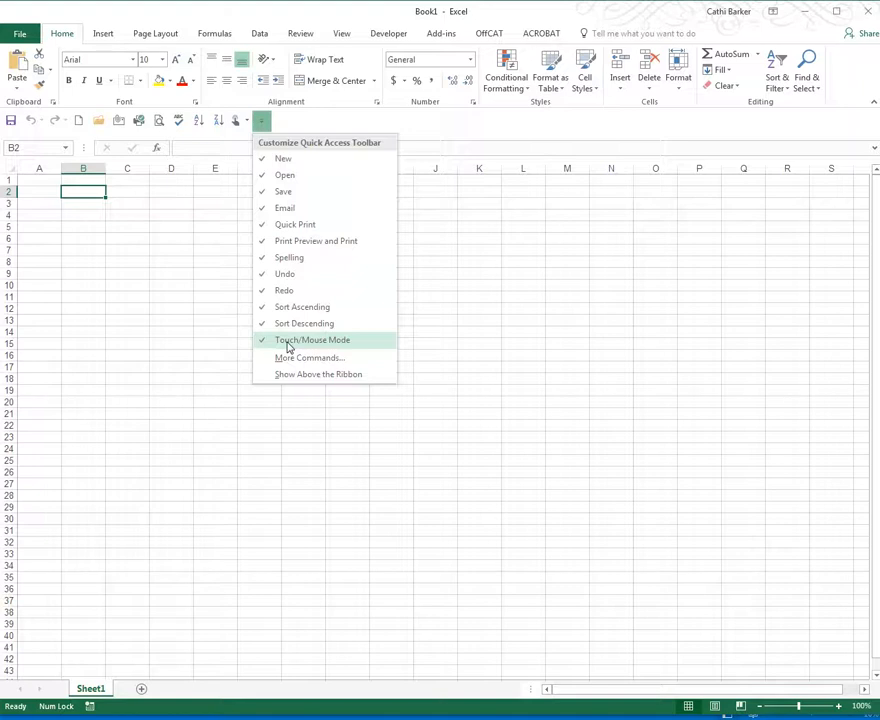
left_click(290, 343)
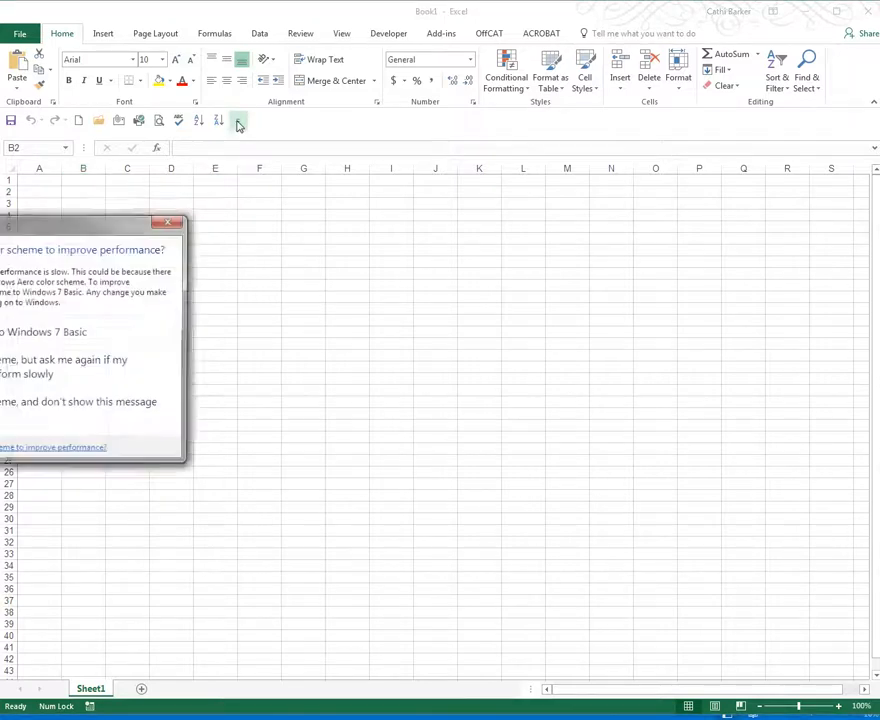
left_click(168, 223)
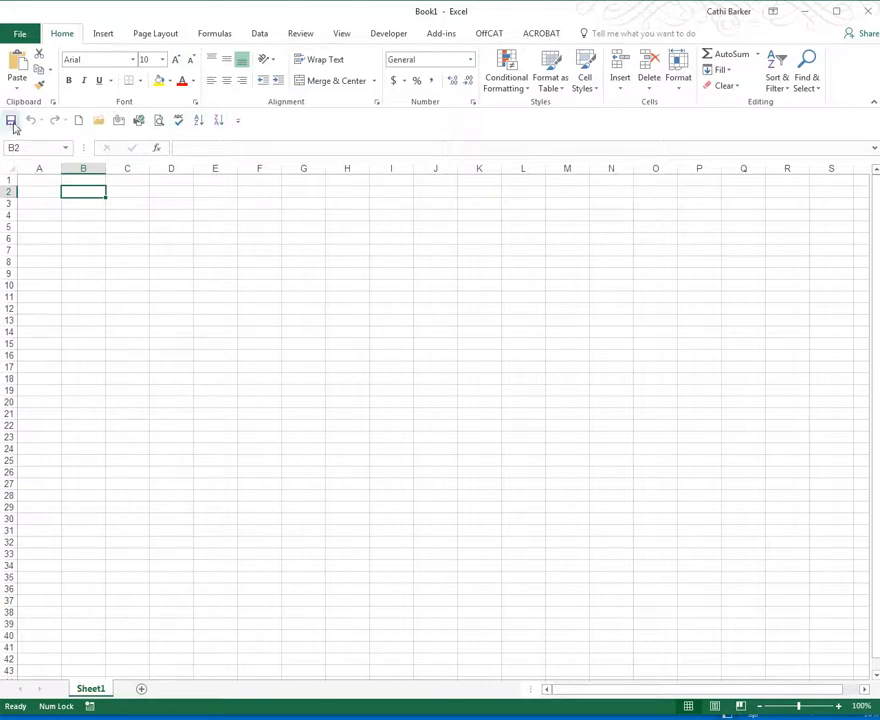
Open the full Quick Access Toolbar customization options and add Save As from the popular commands.
left_click(239, 125)
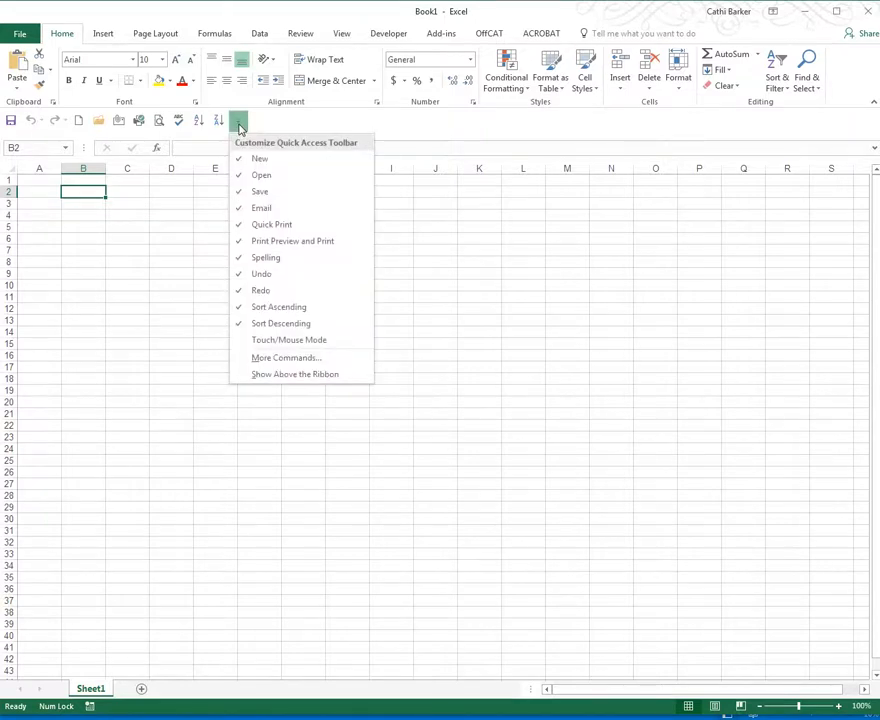
left_click(273, 362)
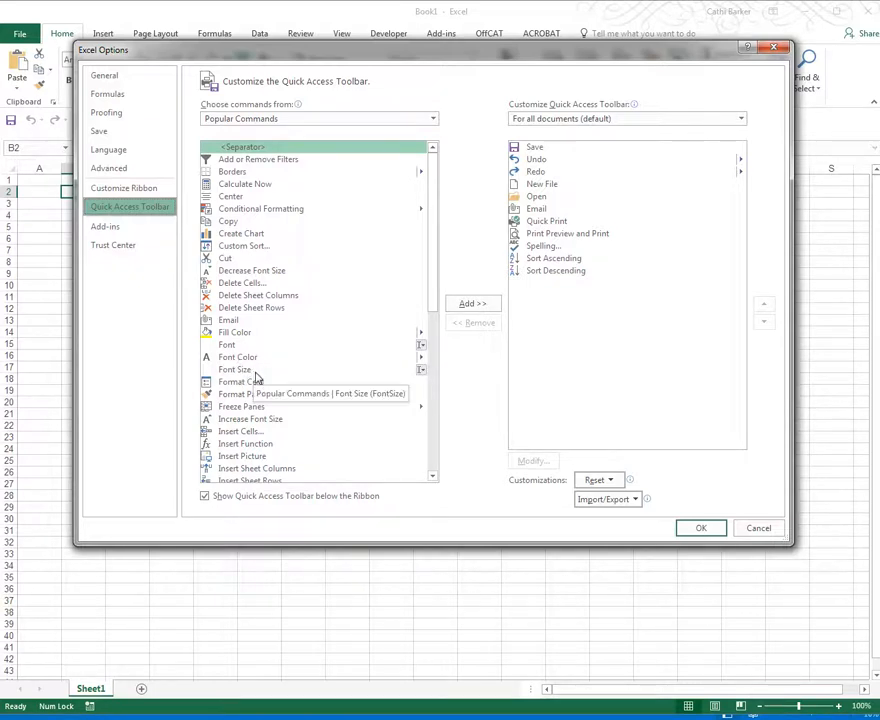
left_click_drag(436, 300, 385, 434)
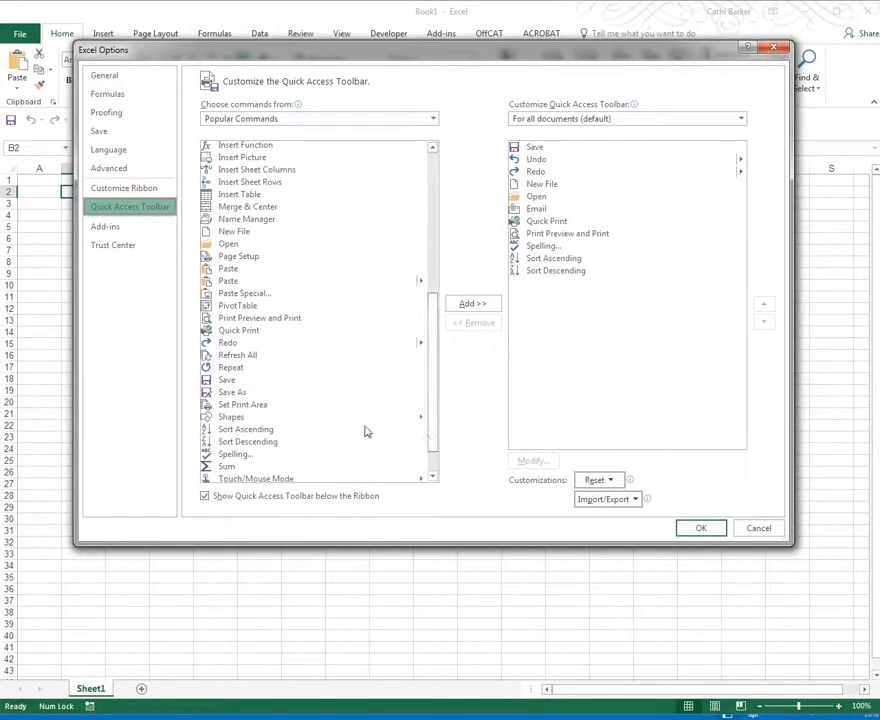
left_click(224, 392)
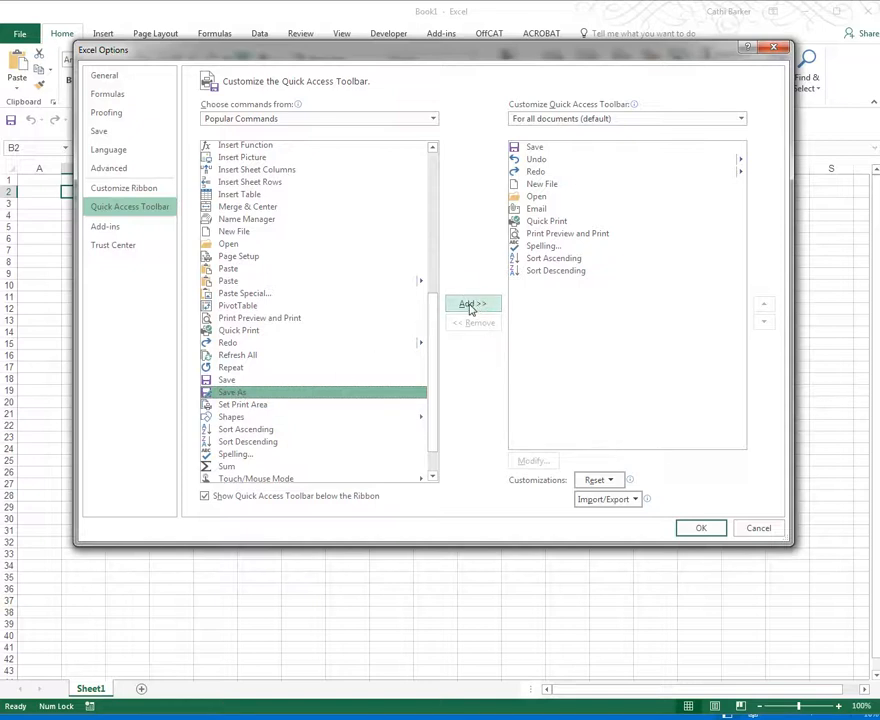
left_click(470, 306)
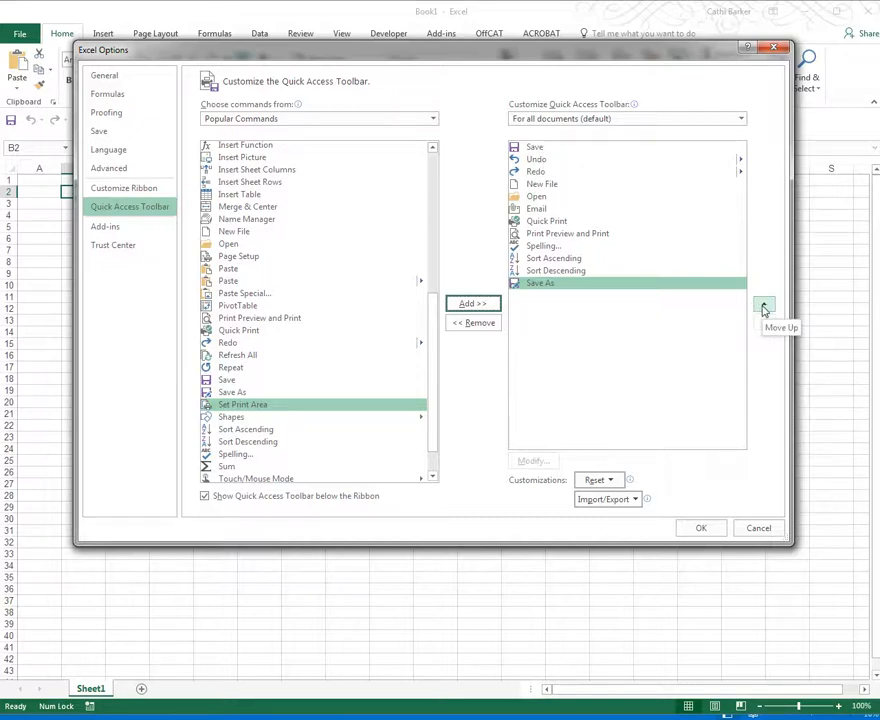
Reorder the Quick Access Toolbar commands so that Save As sits directly after Save.
left_click(764, 307)
left_click(764, 307)
left_click(764, 307)
left_click(764, 306)
left_click(764, 306)
left_click(764, 306)
left_click(764, 306)
left_click(764, 306)
left_click(764, 306)
left_click(764, 306)
left_click(764, 306)
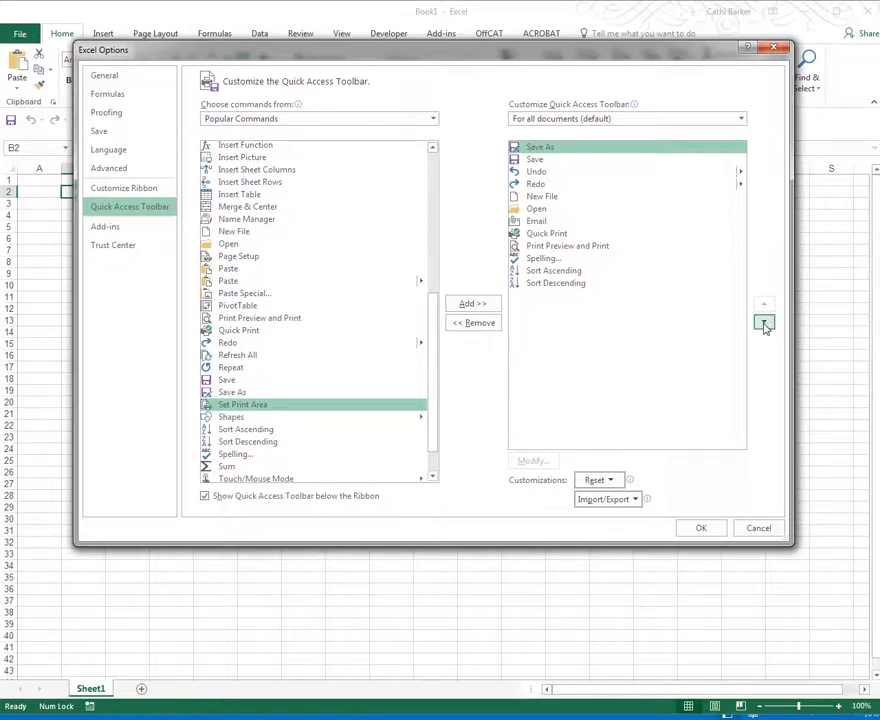
left_click(764, 324)
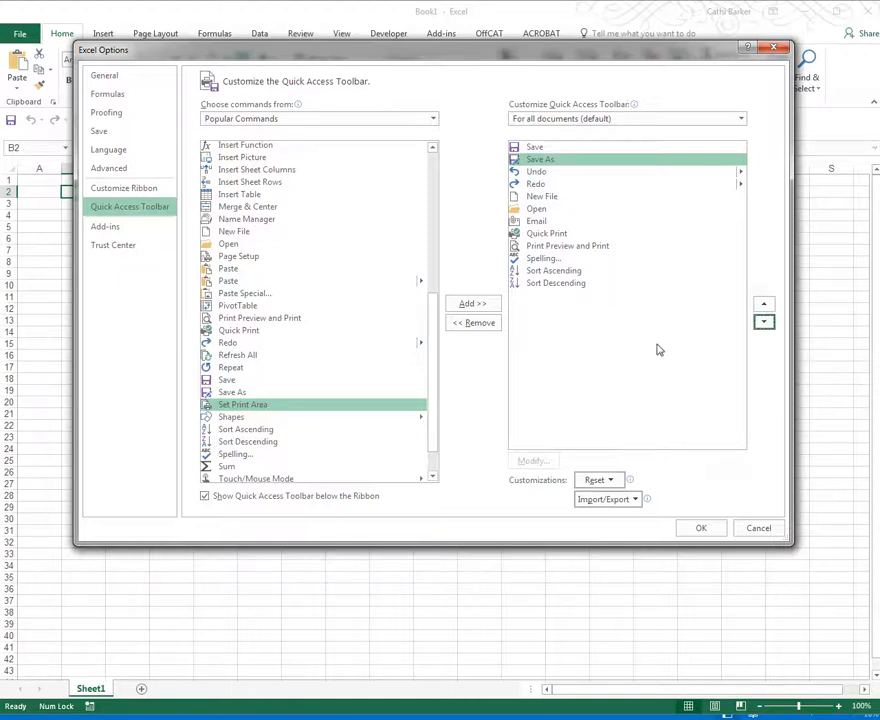
Look through the popular commands, switch the available command list to All Commands, and dismiss the color scheme message.
left_click(272, 343)
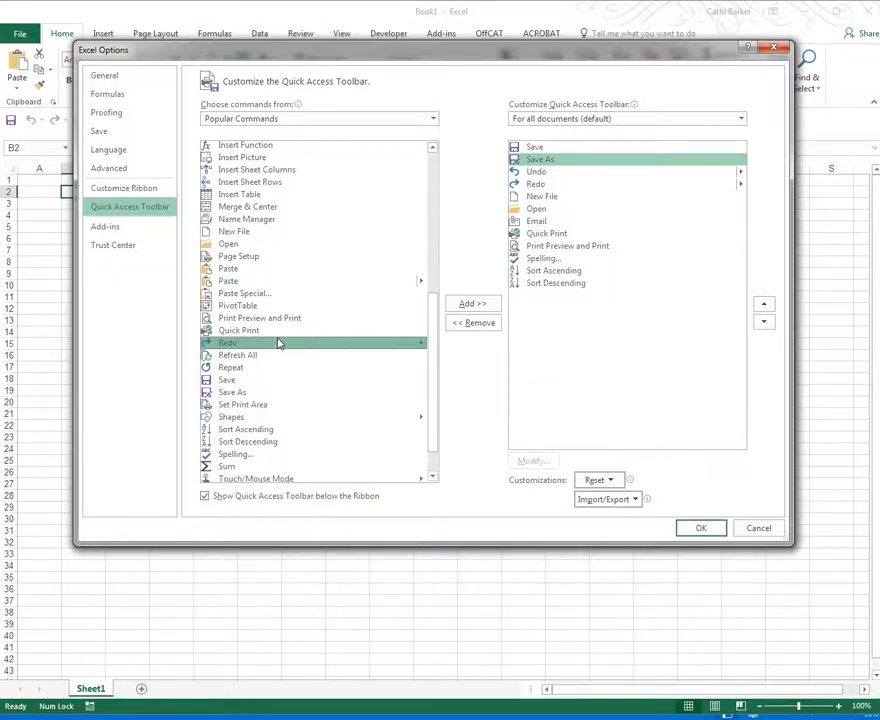
scroll(280, 343, "up", 3)
scroll(280, 343, "down", 1)
scroll(280, 343, "up", 5)
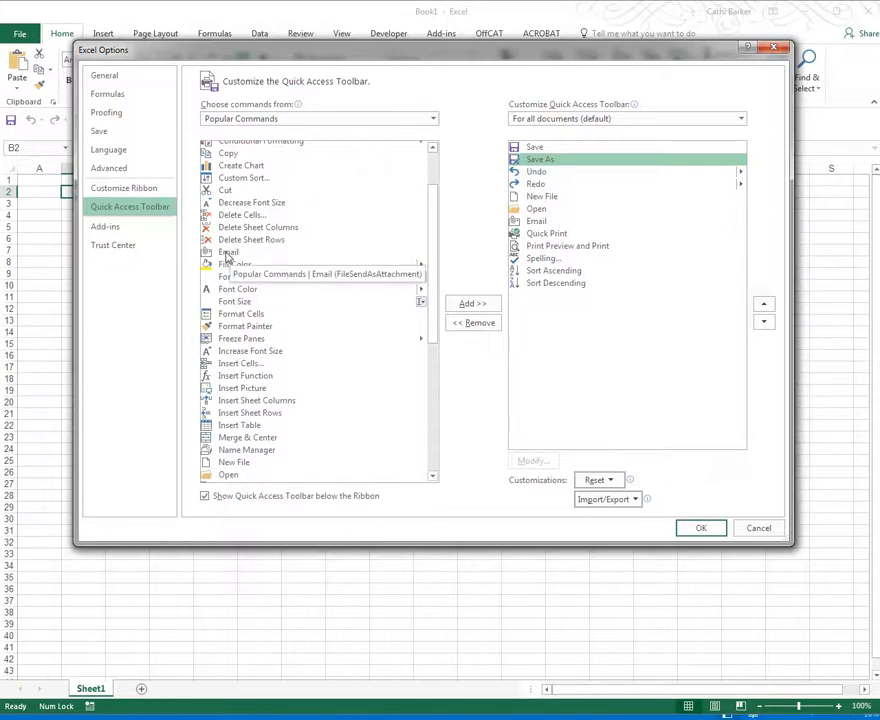
left_click(256, 120)
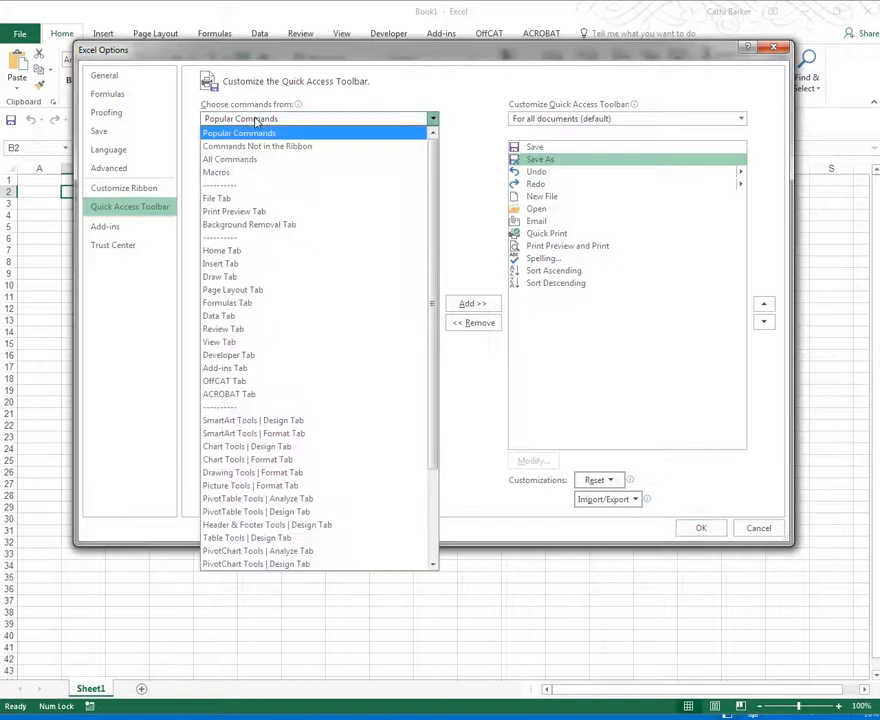
left_click(231, 166)
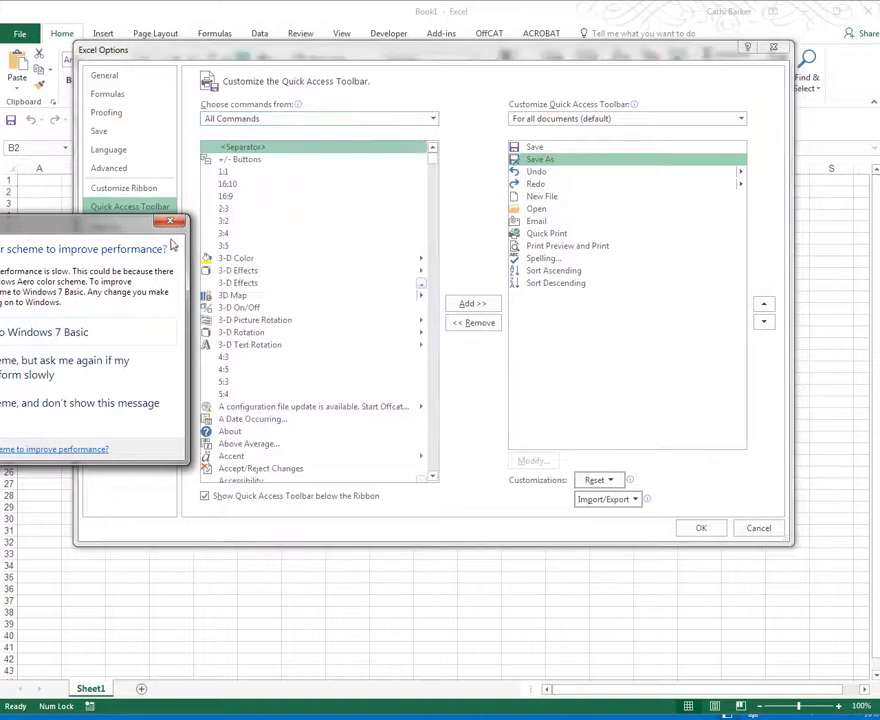
left_click(170, 221)
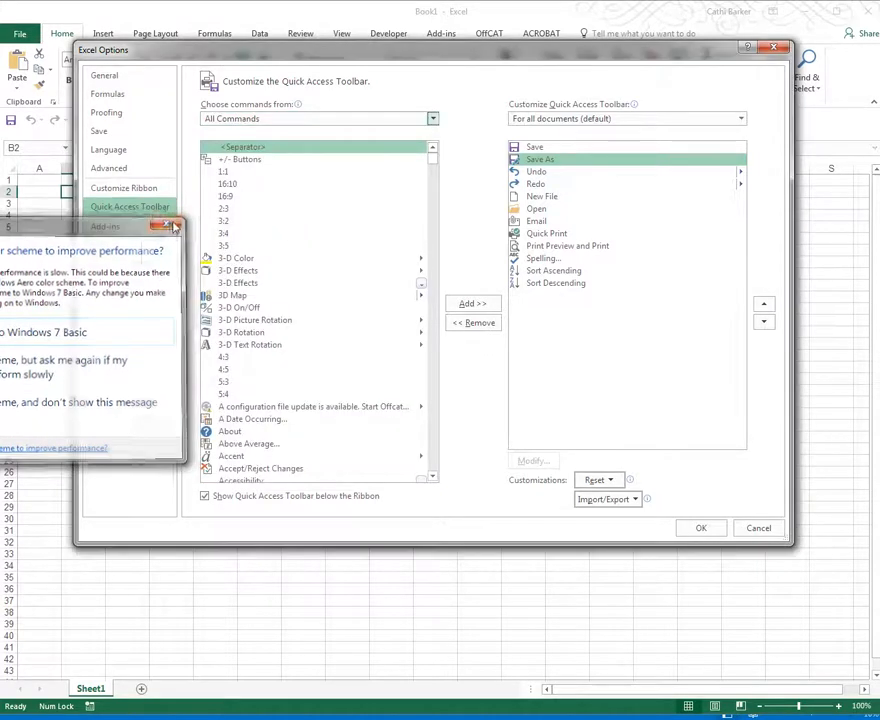
Find E-mail as PDF Attachment among all commands and add it to the Quick Access Toolbar.
left_click(265, 246)
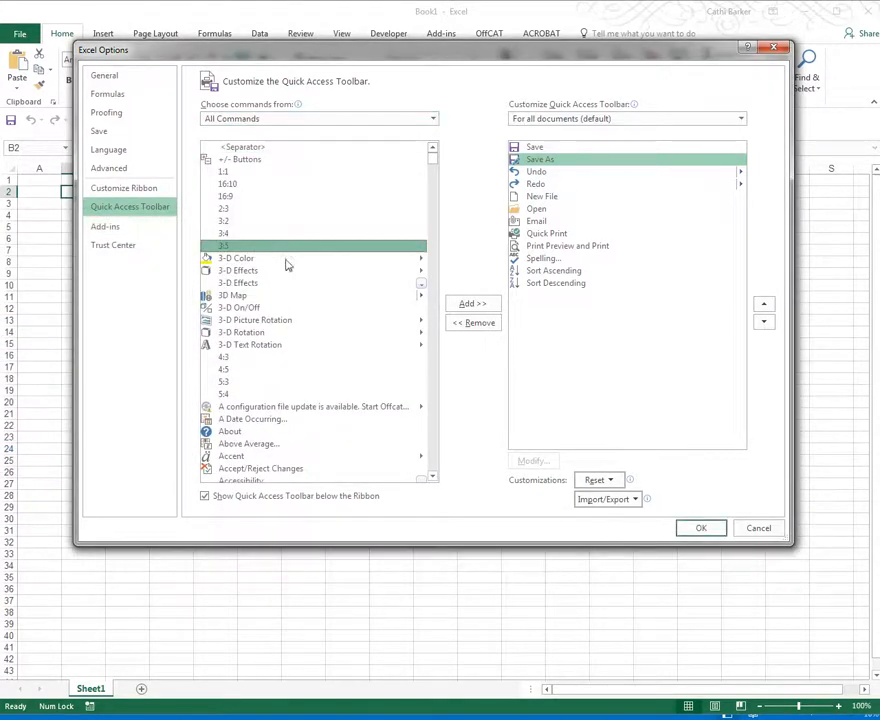
scroll(287, 263, "down", 14)
scroll(287, 263, "down", 12)
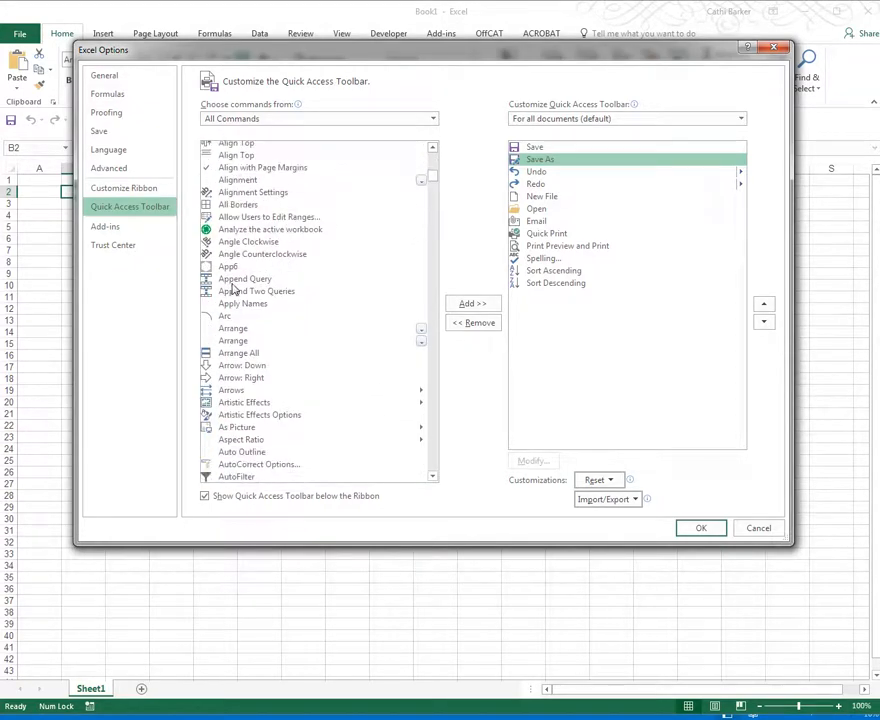
left_click(233, 282)
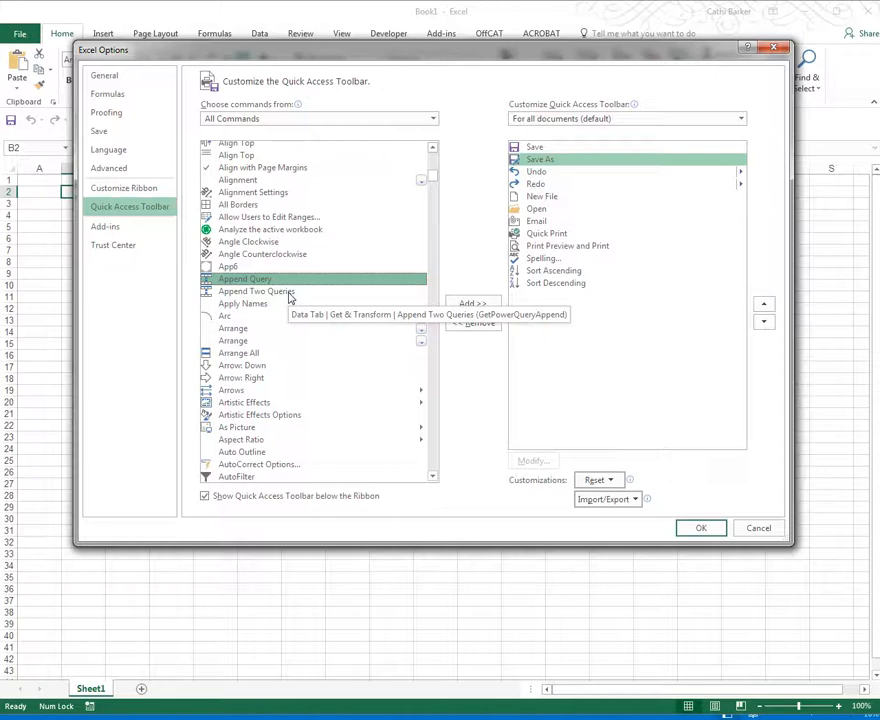
key("e")
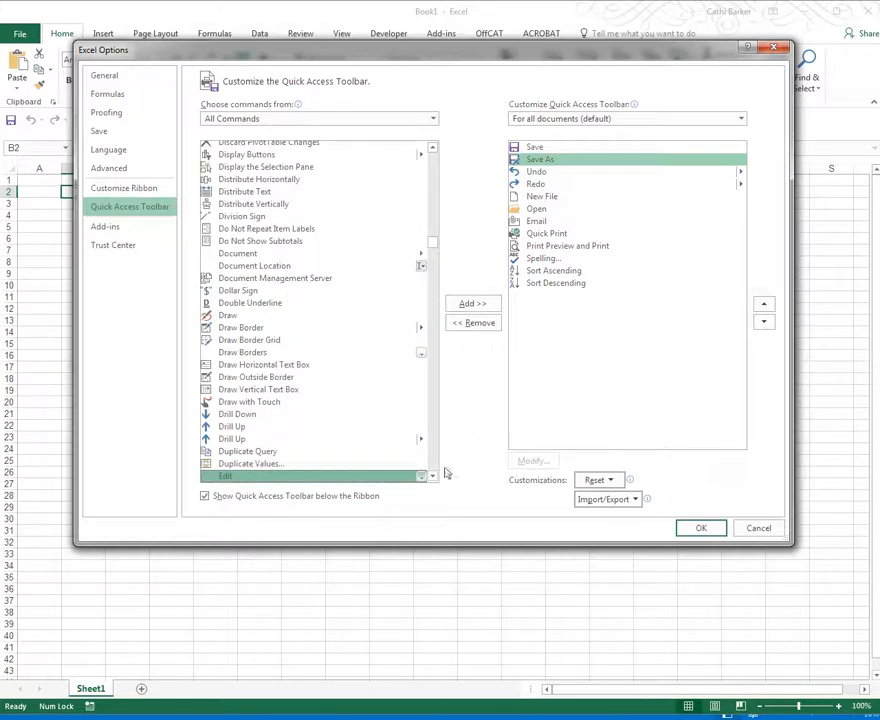
left_click_drag(432, 480, 432, 480)
left_click(256, 319)
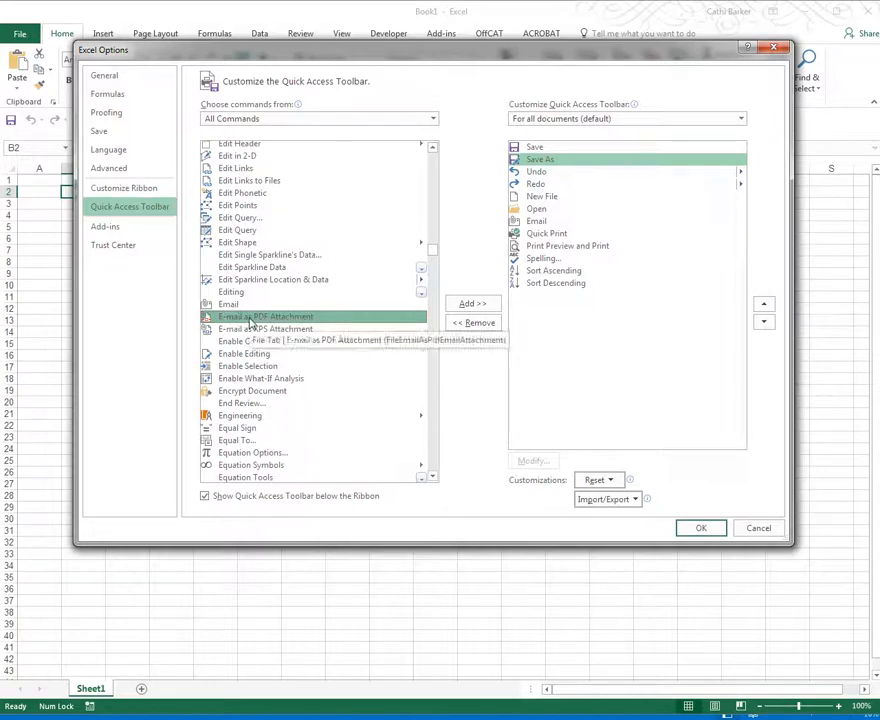
left_click(470, 304)
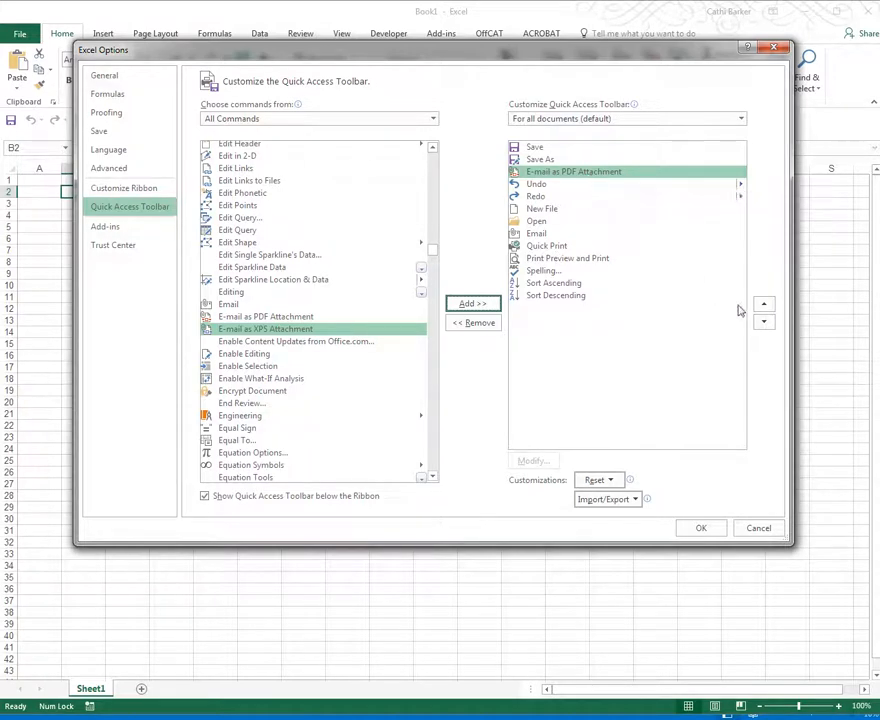
Move E-mail as PDF Attachment between Email and Quick Print, and apply the Quick Access Toolbar changes.
left_click(764, 323)
left_click(764, 323)
left_click(764, 323)
left_click(764, 323)
left_click(764, 323)
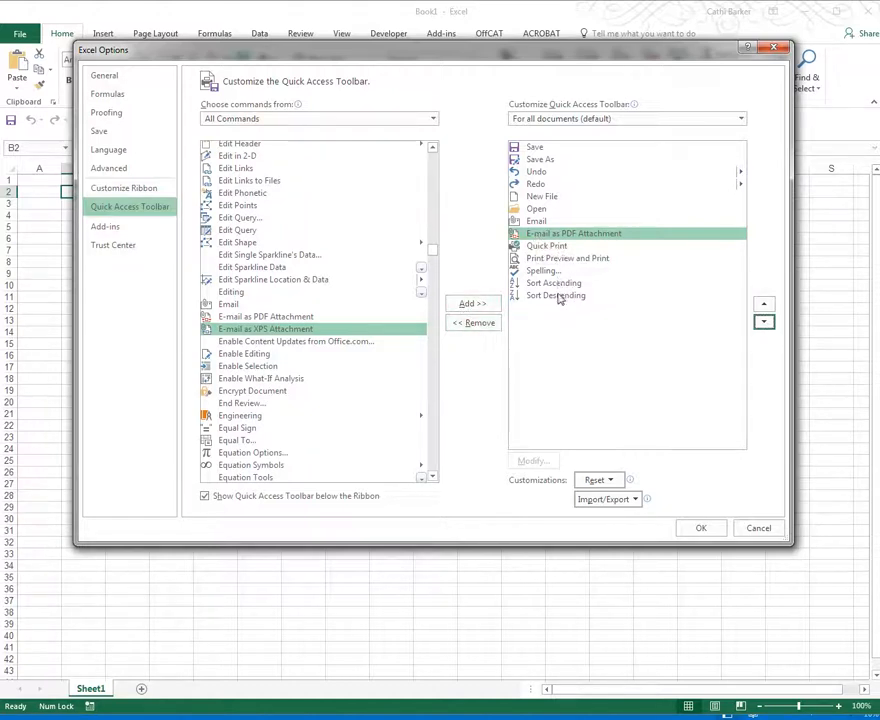
left_click(272, 119)
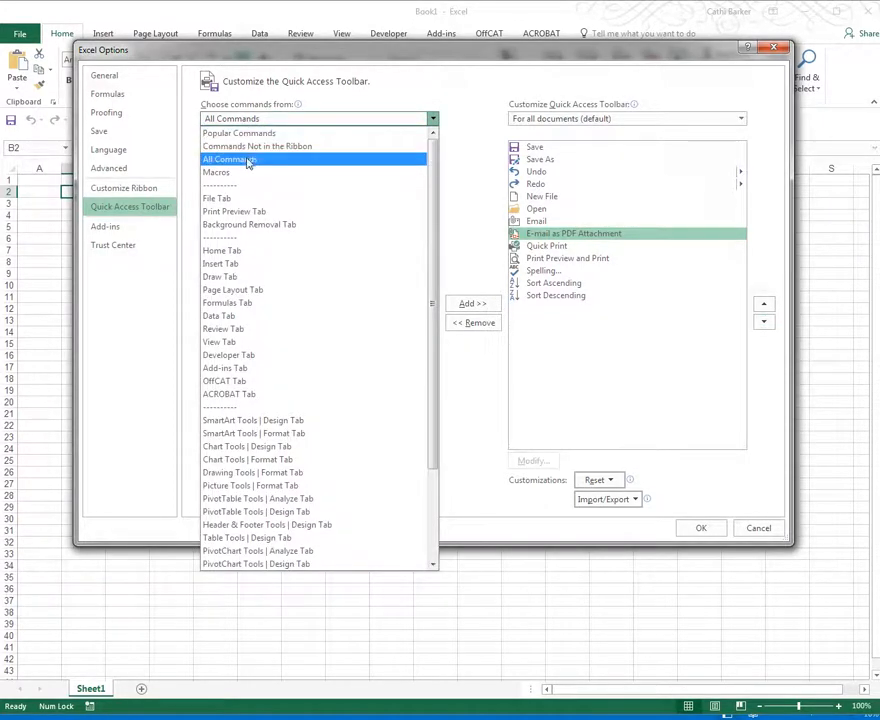
left_click(268, 119)
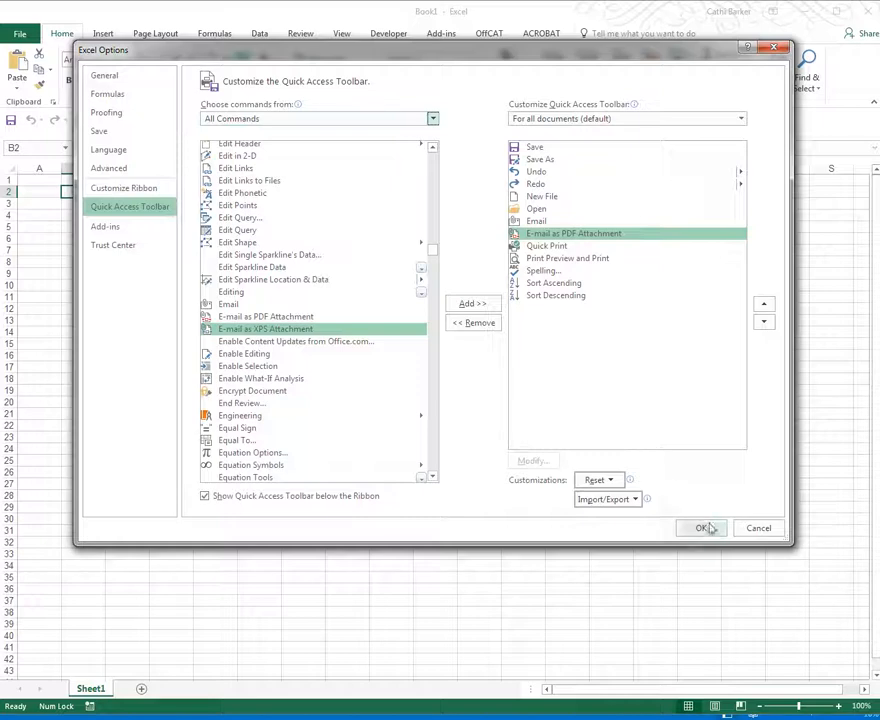
left_click(703, 529)
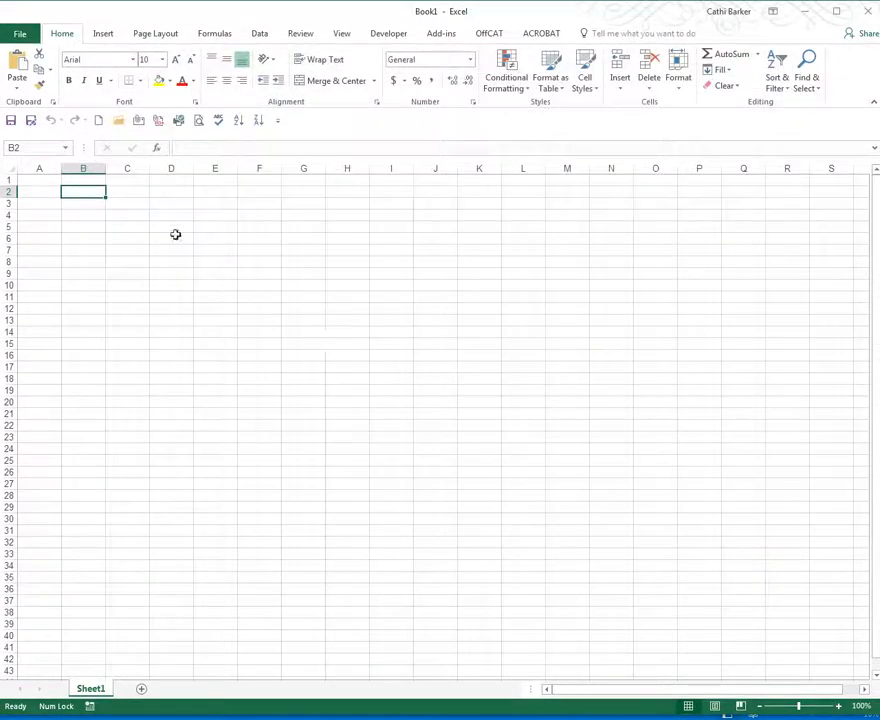